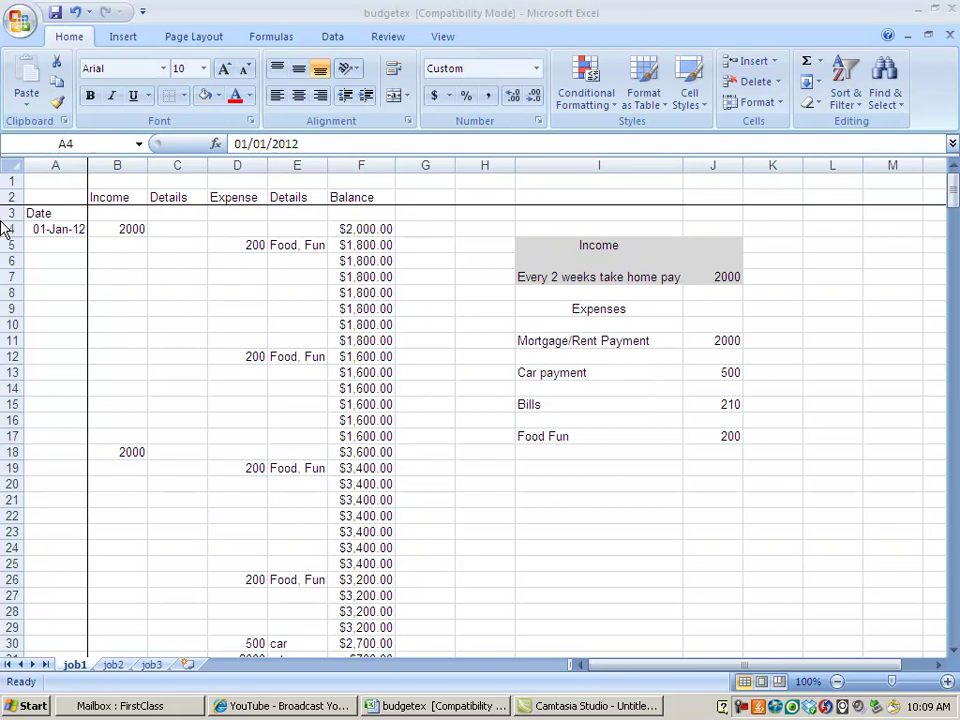
- Autofill daily dates from 01-Jan-12 in A4 down to 31-Dec-12 in row 369
left_click(55, 228)
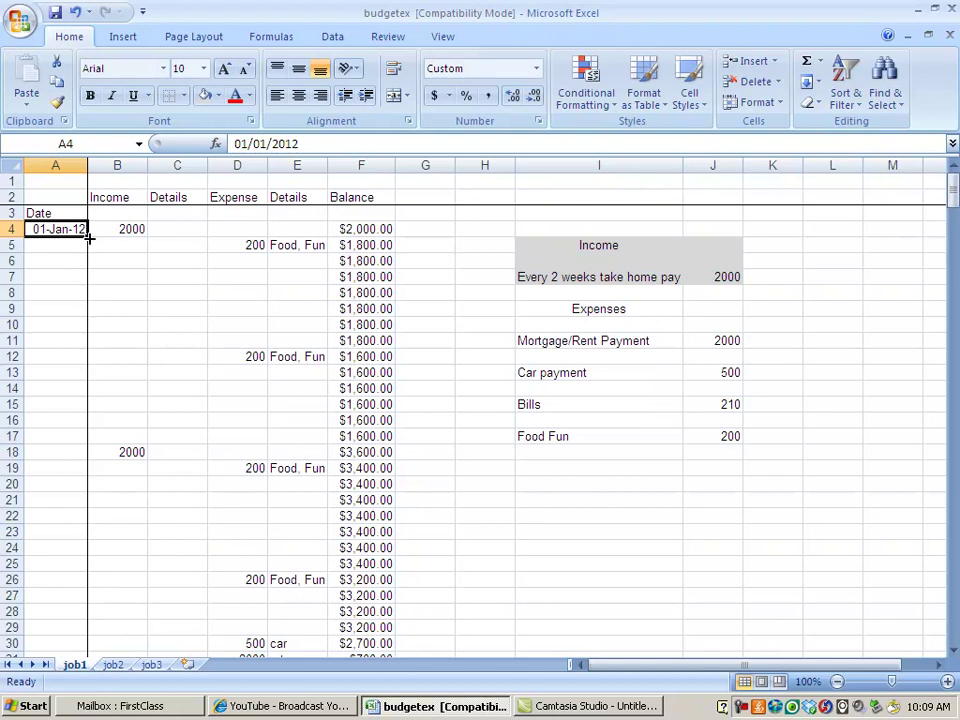
left_click_drag(89, 238, 53, 628)
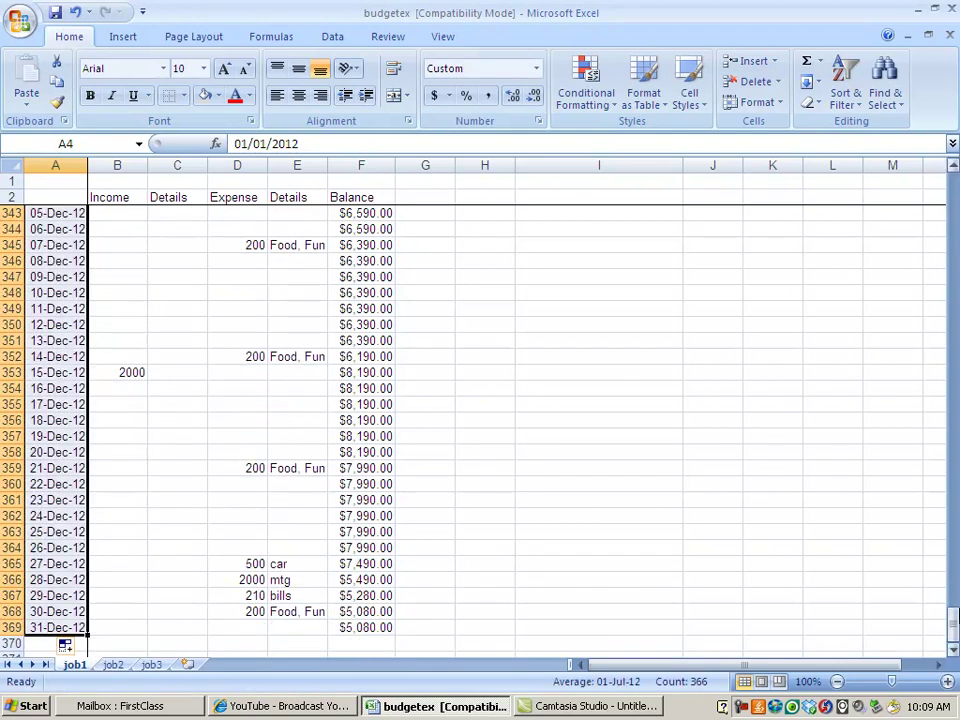
left_click_drag(955, 608, 942, 157)
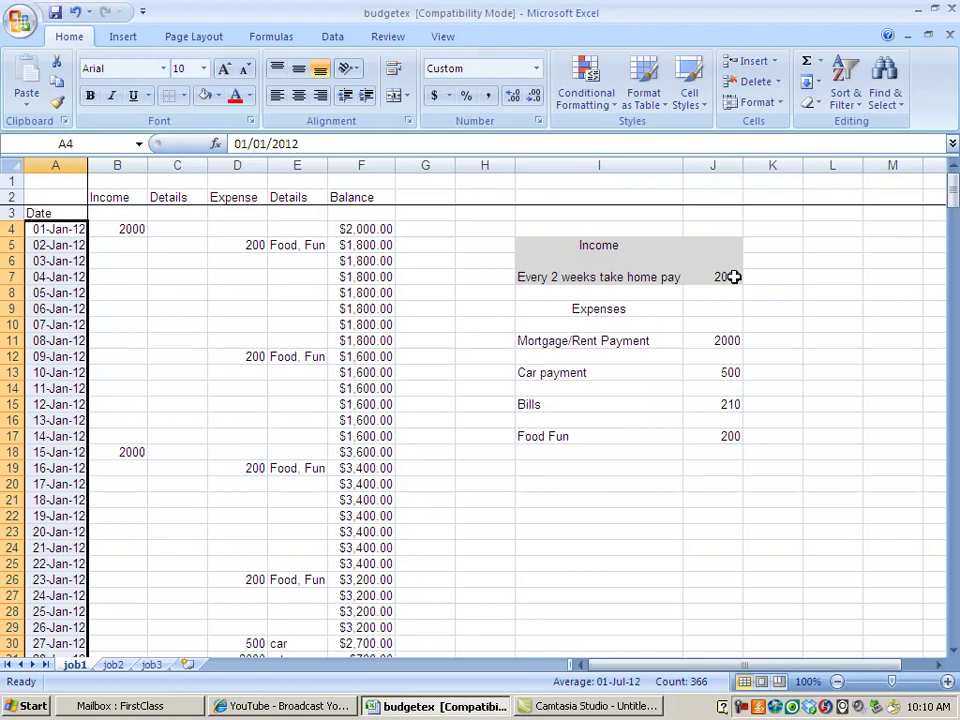
- Change the take-home pay in J7 to 2500 and check the recalculated balances
left_click(716, 277)
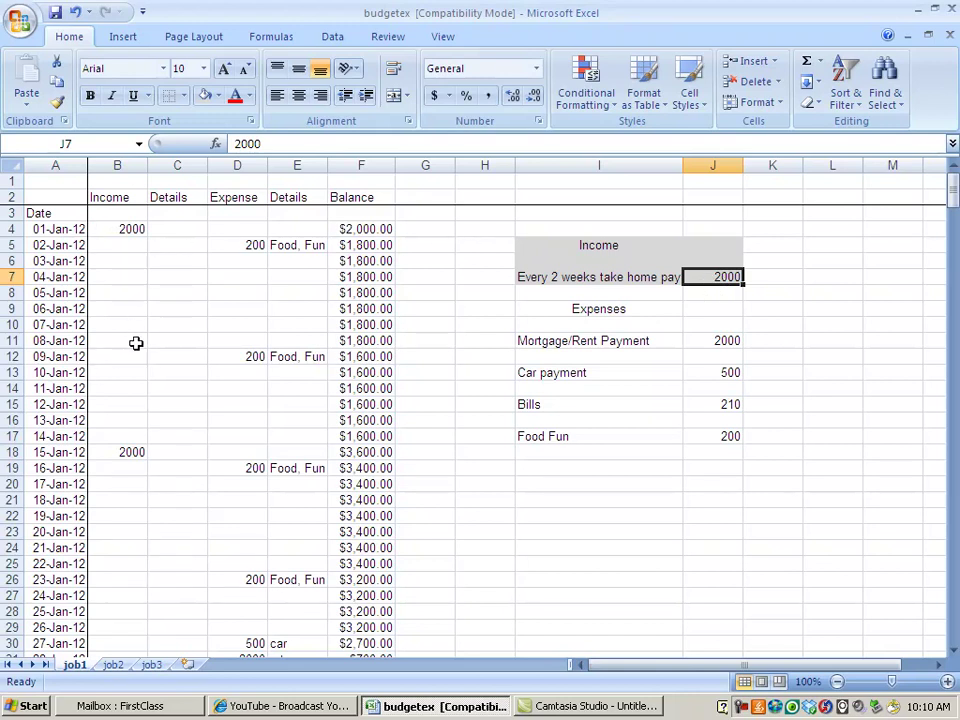
scroll(137, 365, "down", 3)
scroll(139, 388, "up", 3)
type("2500")
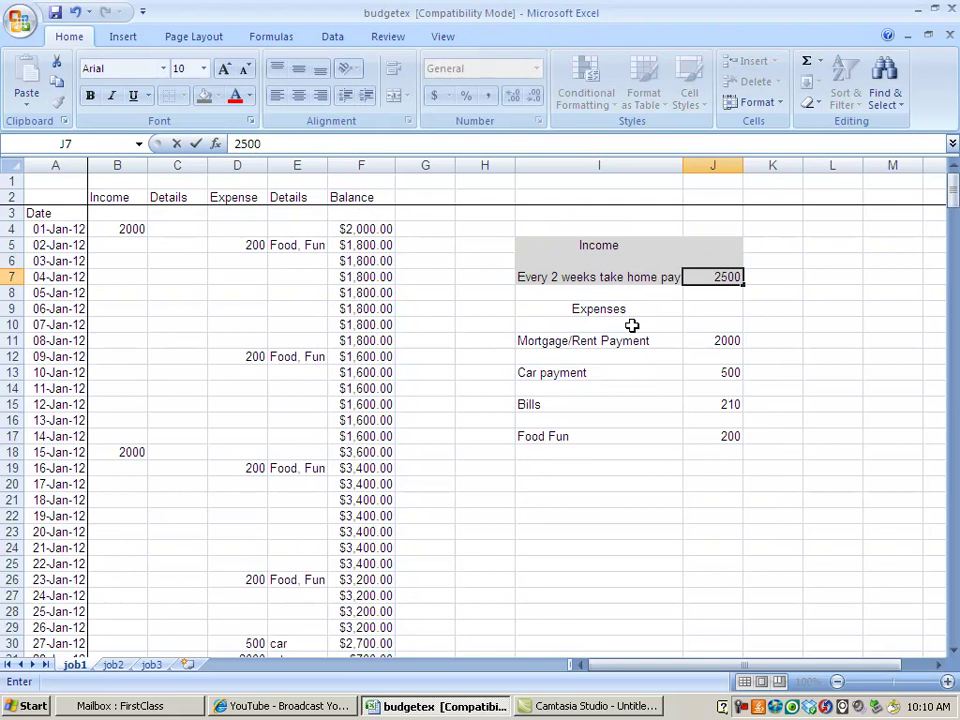
key("Return")
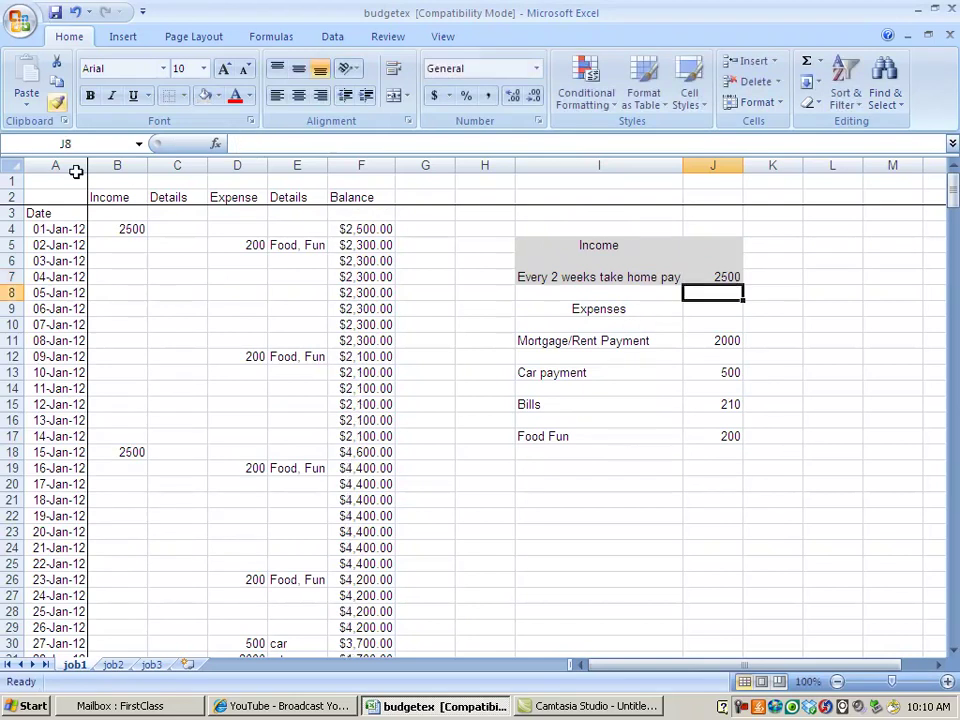
scroll(137, 340, "down", 17)
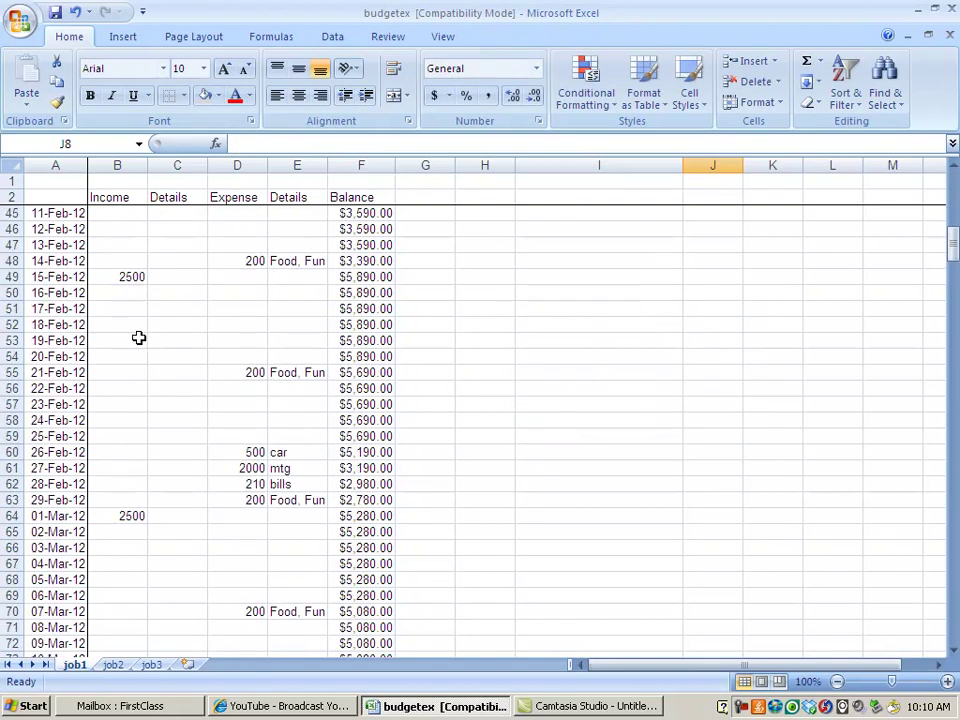
scroll(140, 328, "up", 17)
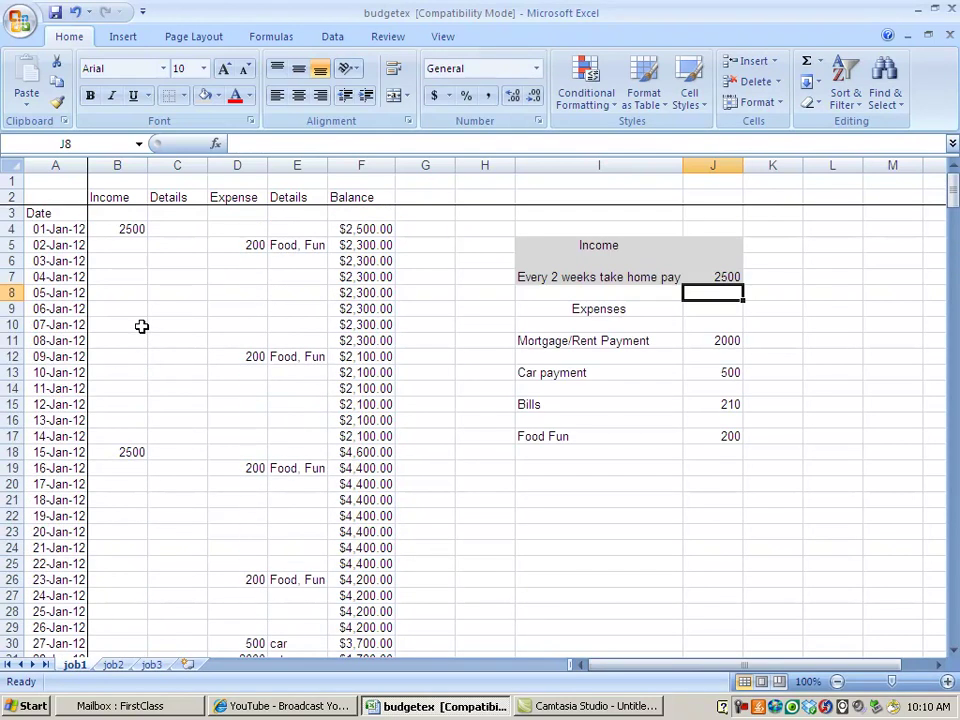
left_click(134, 228)
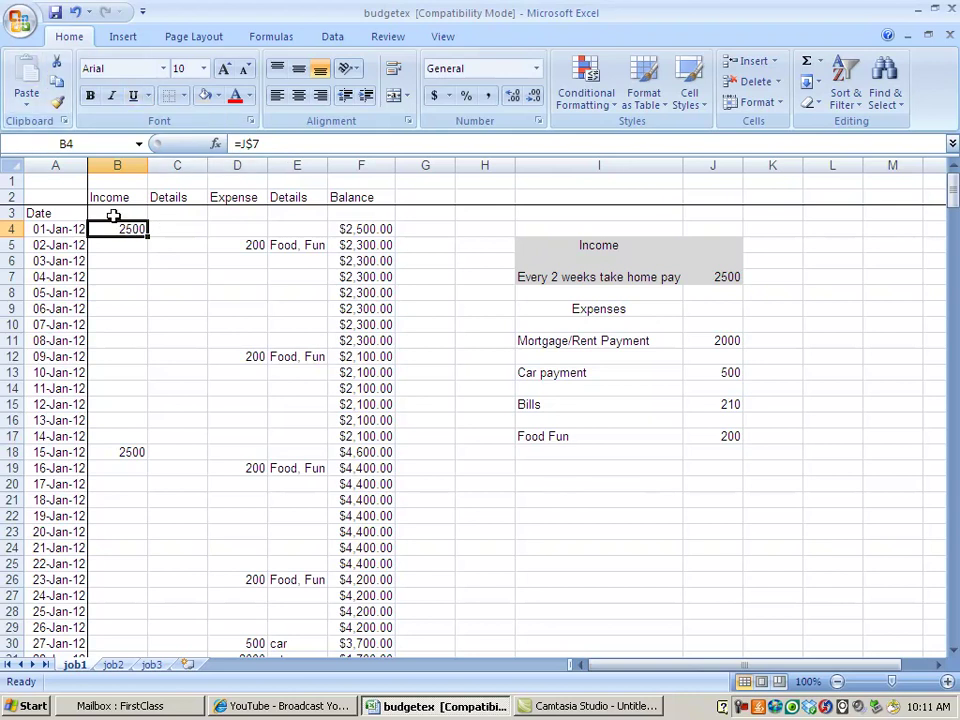
scroll(147, 472, "down", 2)
scroll(147, 472, "down", 18)
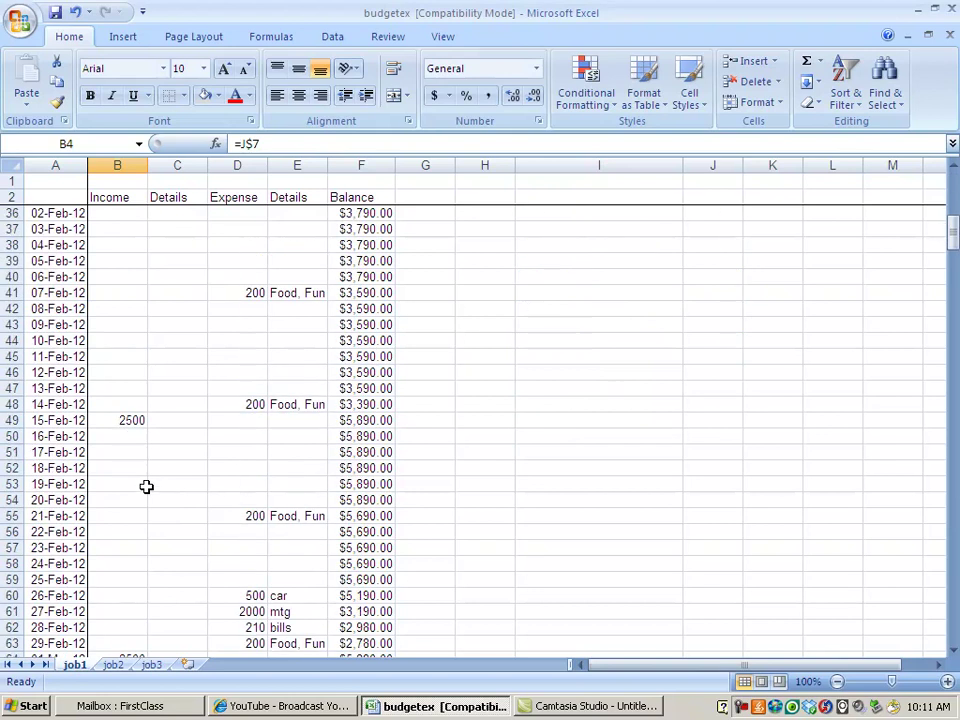
scroll(146, 474, "up", 3)
scroll(146, 474, "up", 17)
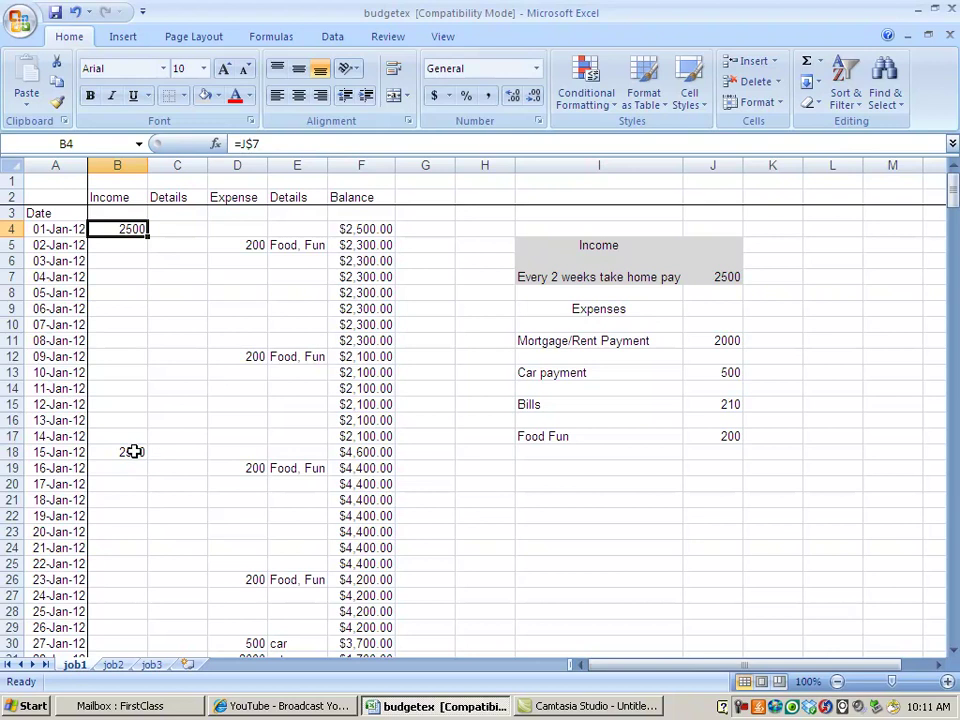
scroll(134, 452, "down", 13)
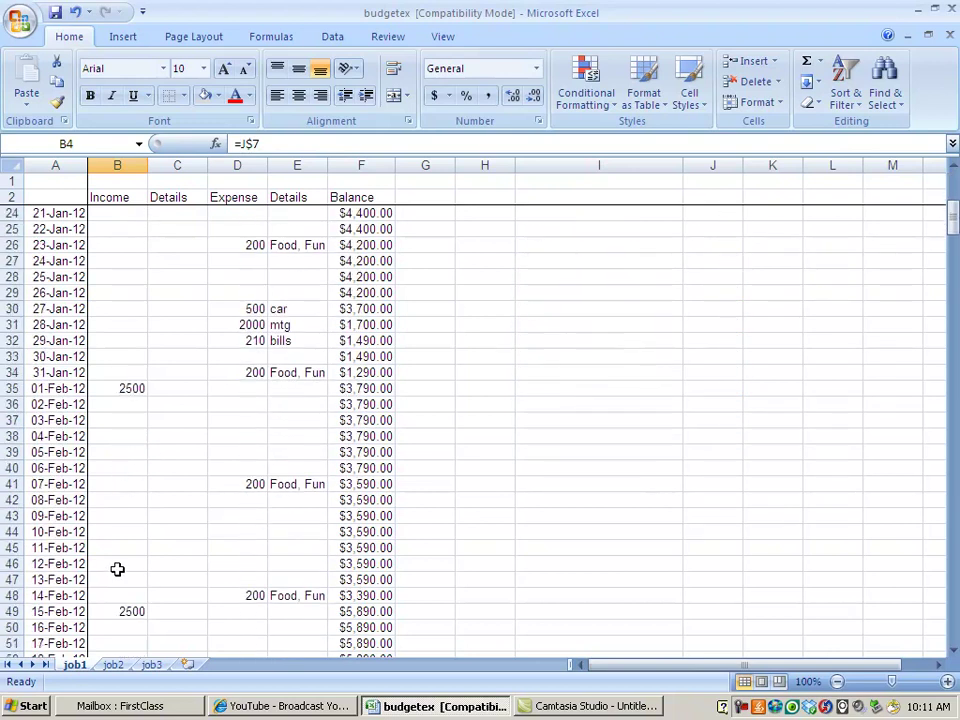
scroll(120, 564, "up", 13)
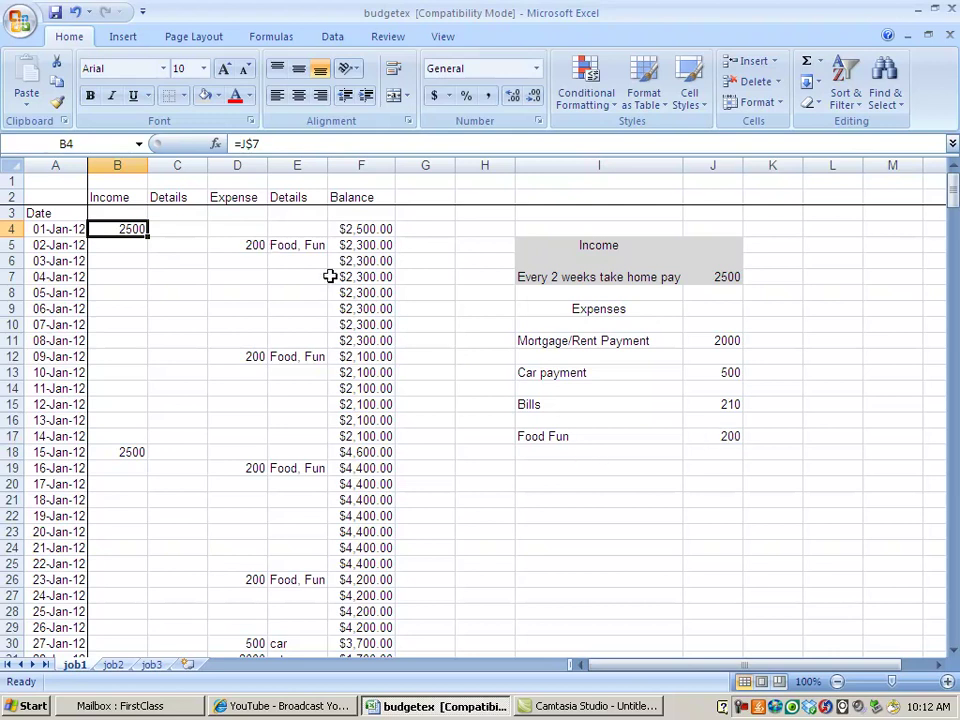
left_click(296, 249)
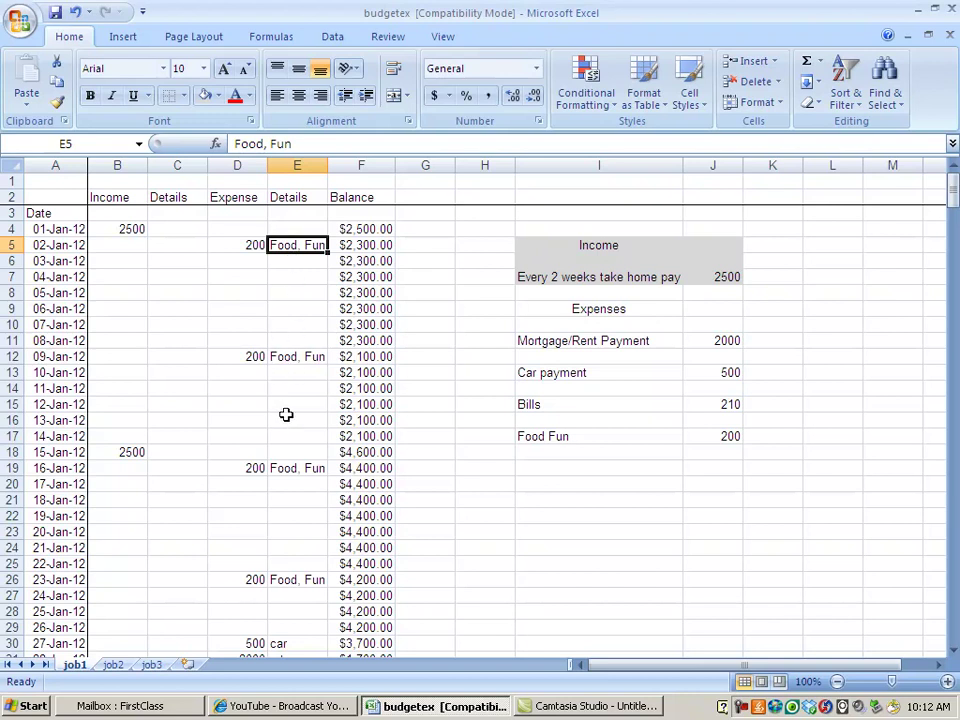
left_click(248, 245)
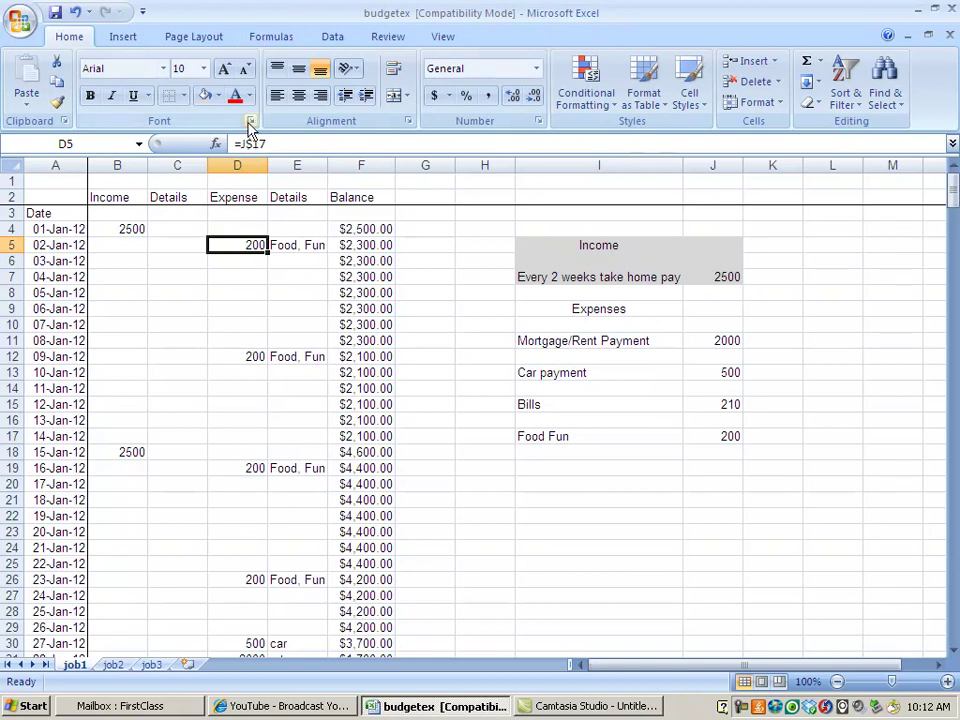
- Set Food Fun in J17 to 300 and review the yearly balances
left_click(725, 435)
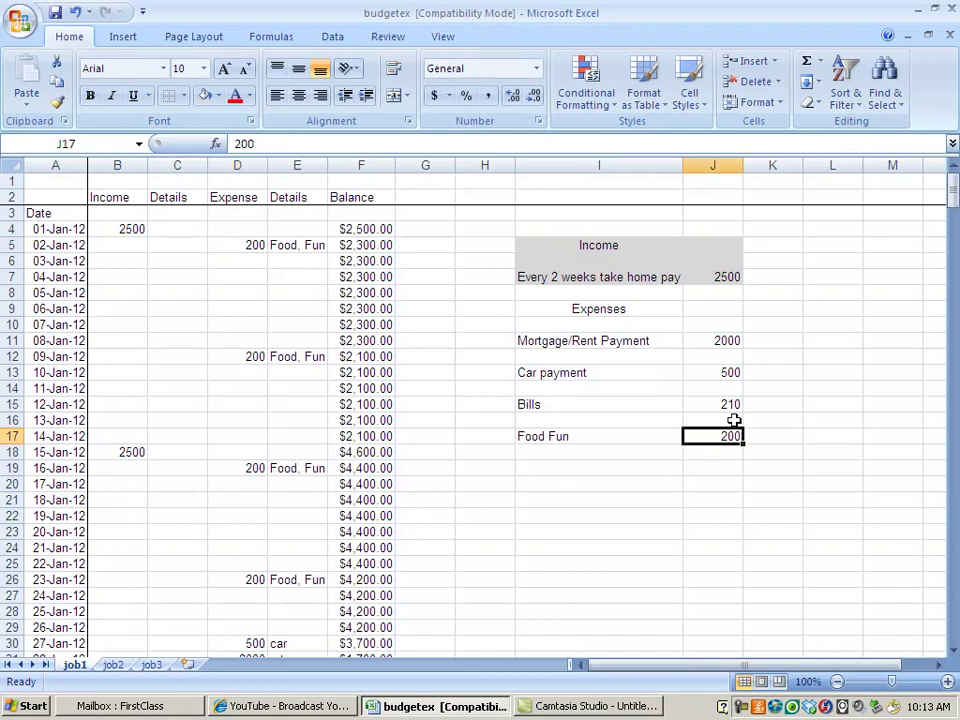
scroll(505, 401, "down", 13)
scroll(503, 400, "down", 8)
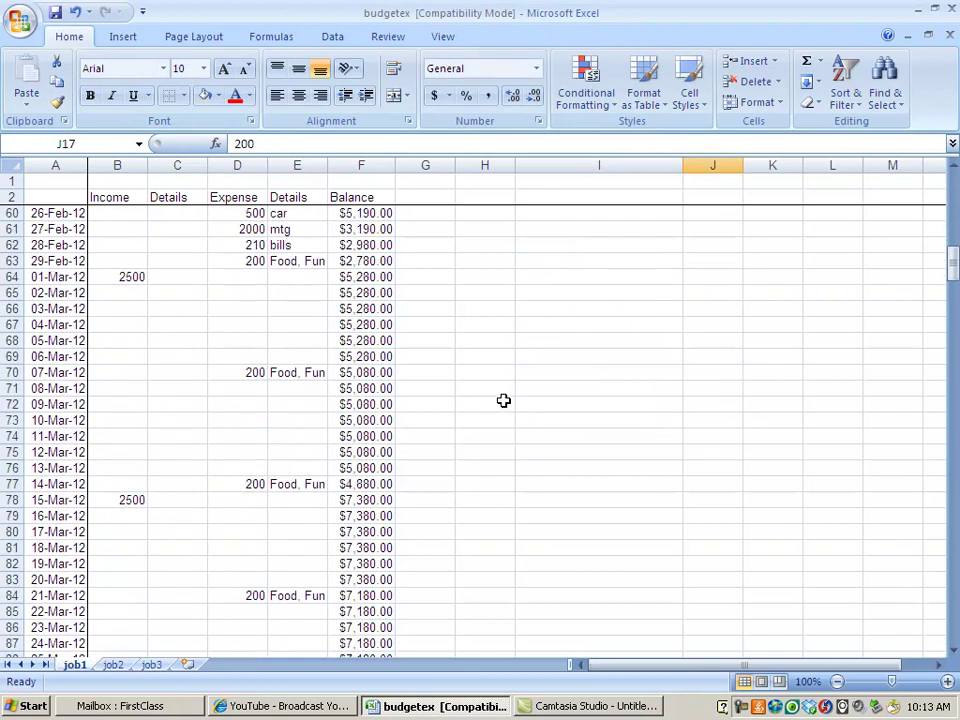
scroll(503, 400, "up", 20)
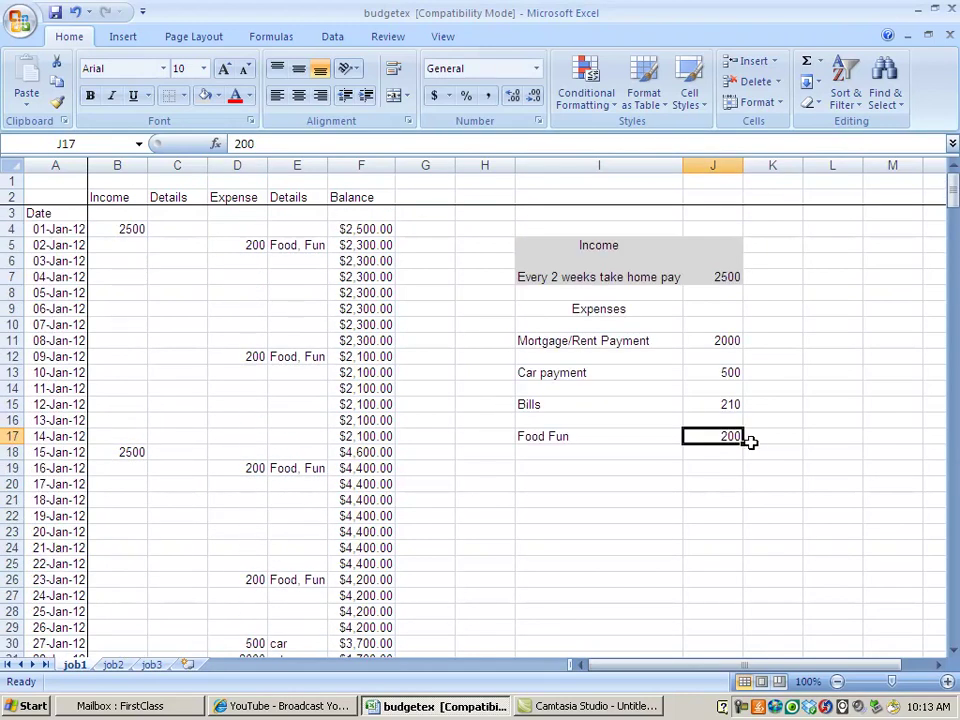
type("300")
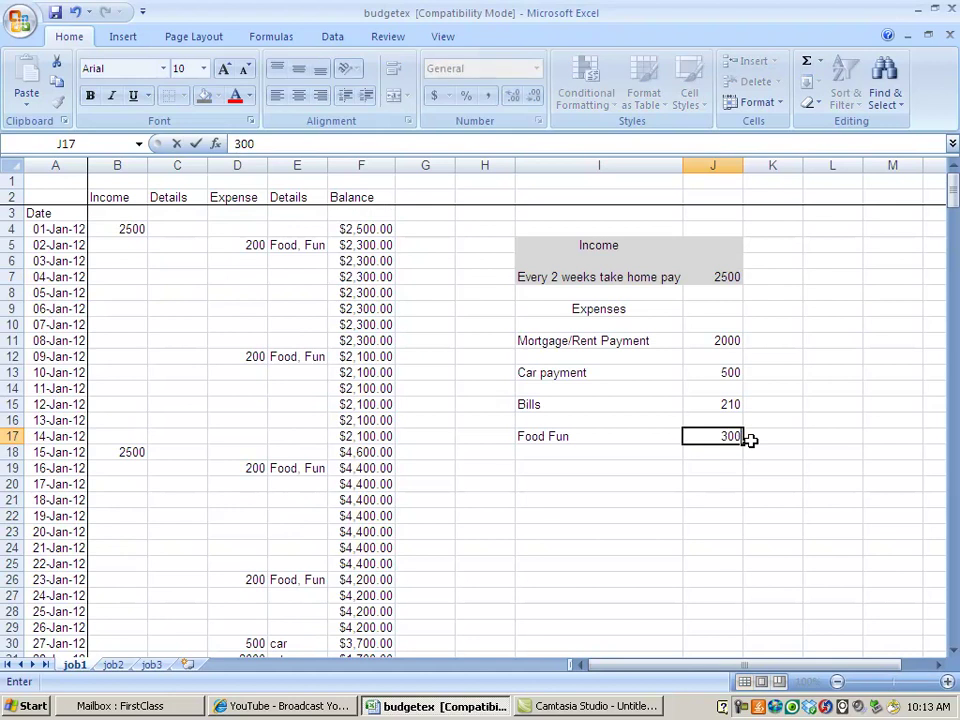
key("Return")
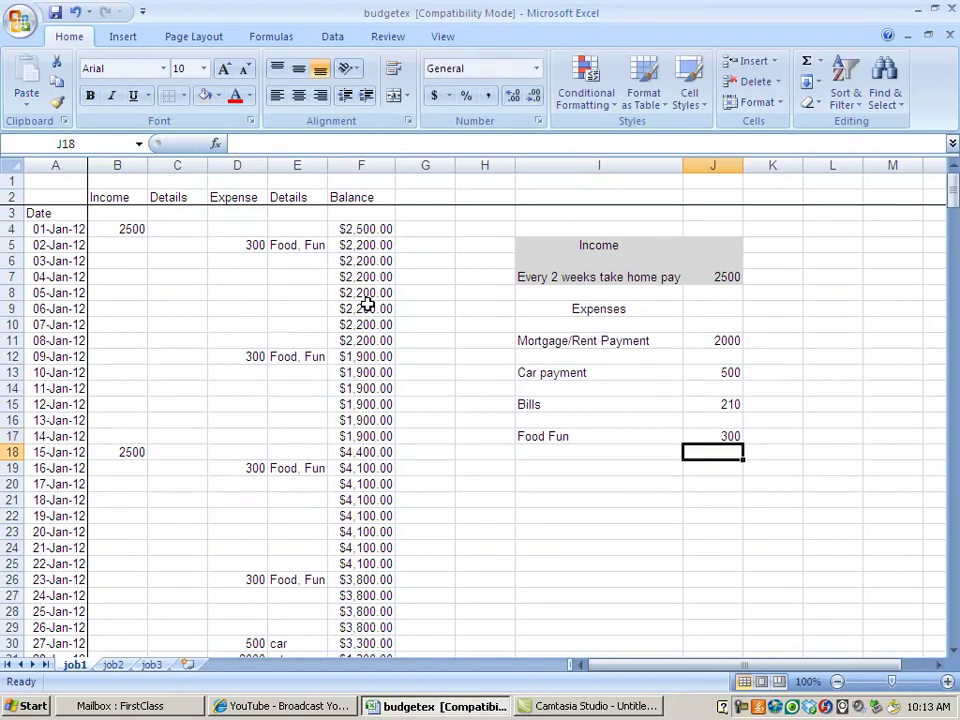
scroll(373, 300, "down", 9)
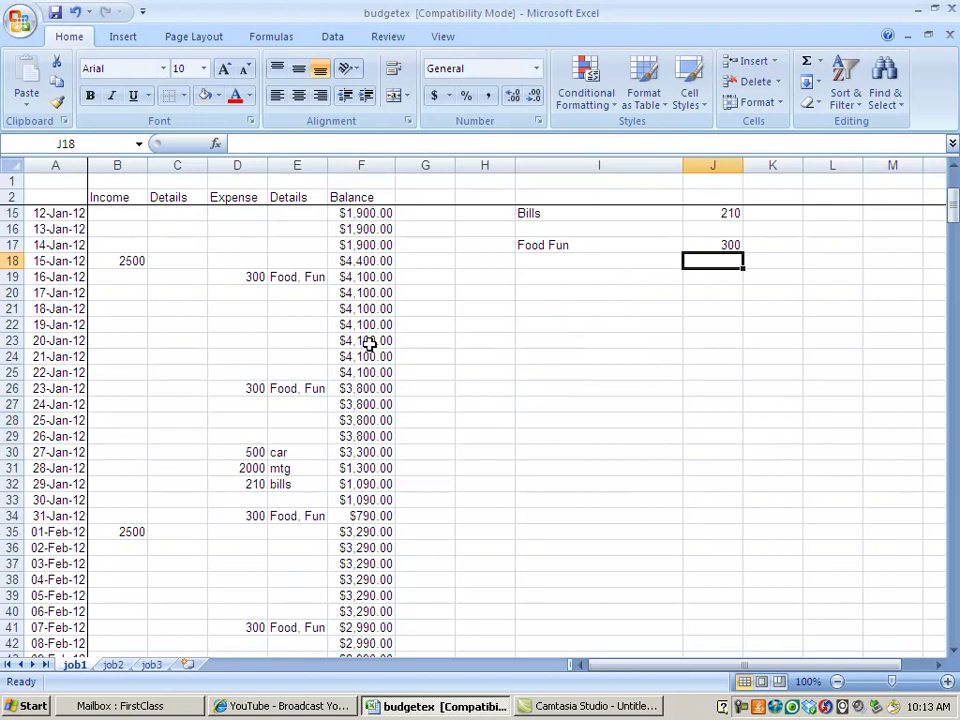
scroll(369, 343, "up", 1)
scroll(369, 343, "down", 20)
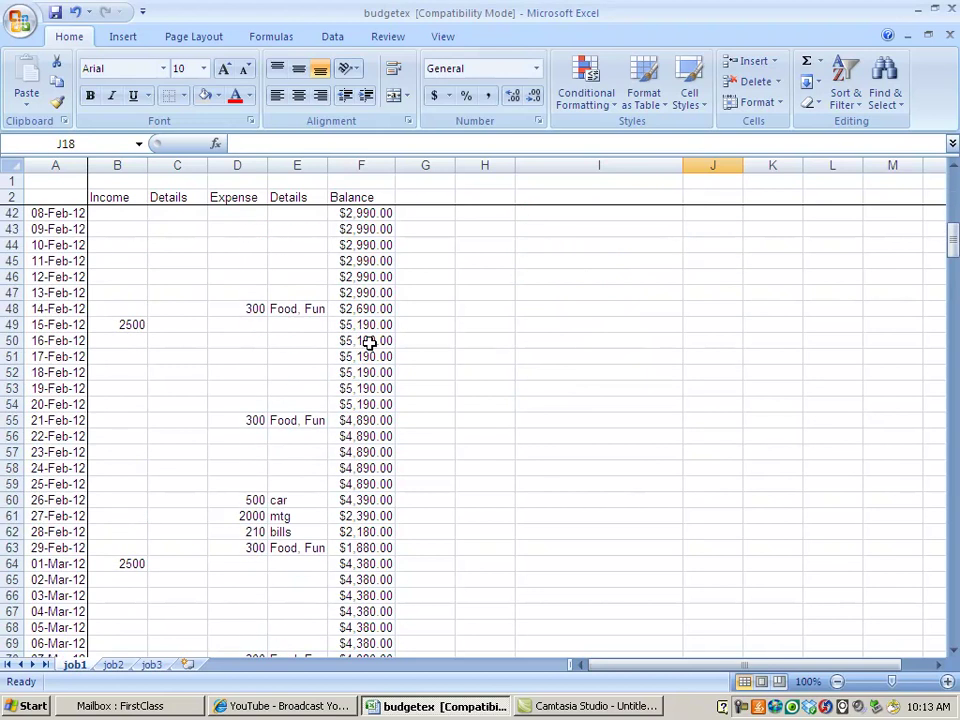
scroll(369, 343, "down", 6)
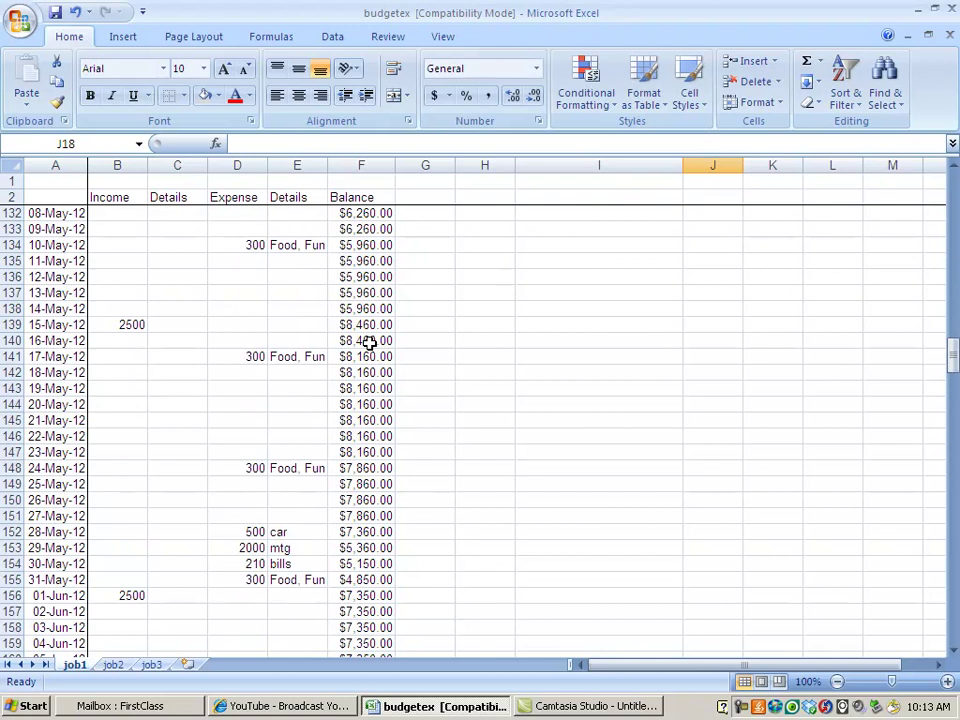
scroll(369, 343, "up", 20)
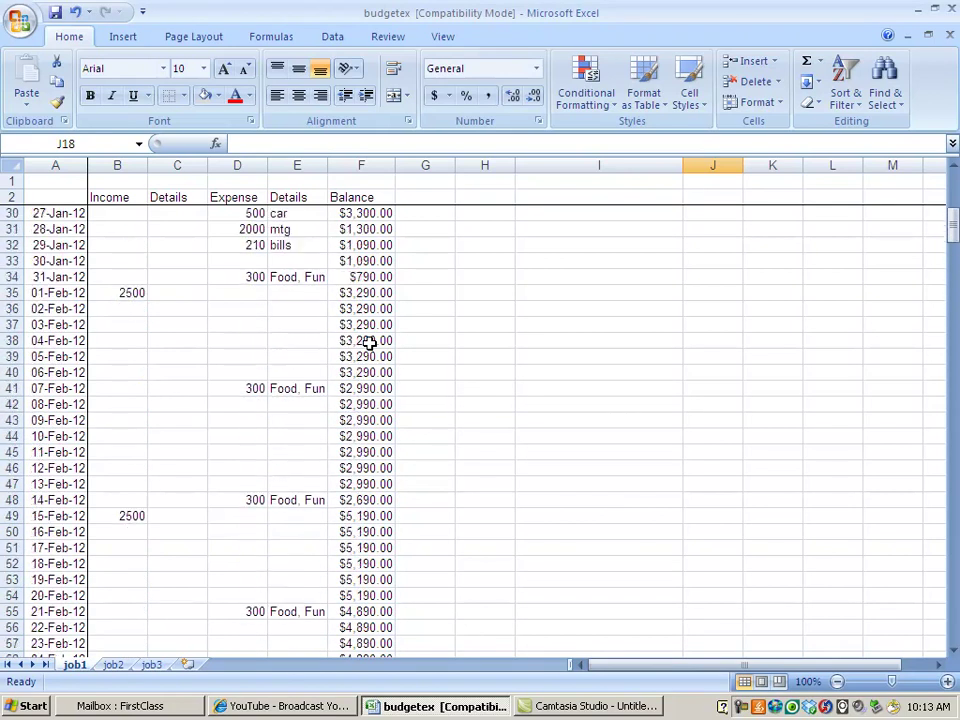
scroll(369, 343, "up", 2)
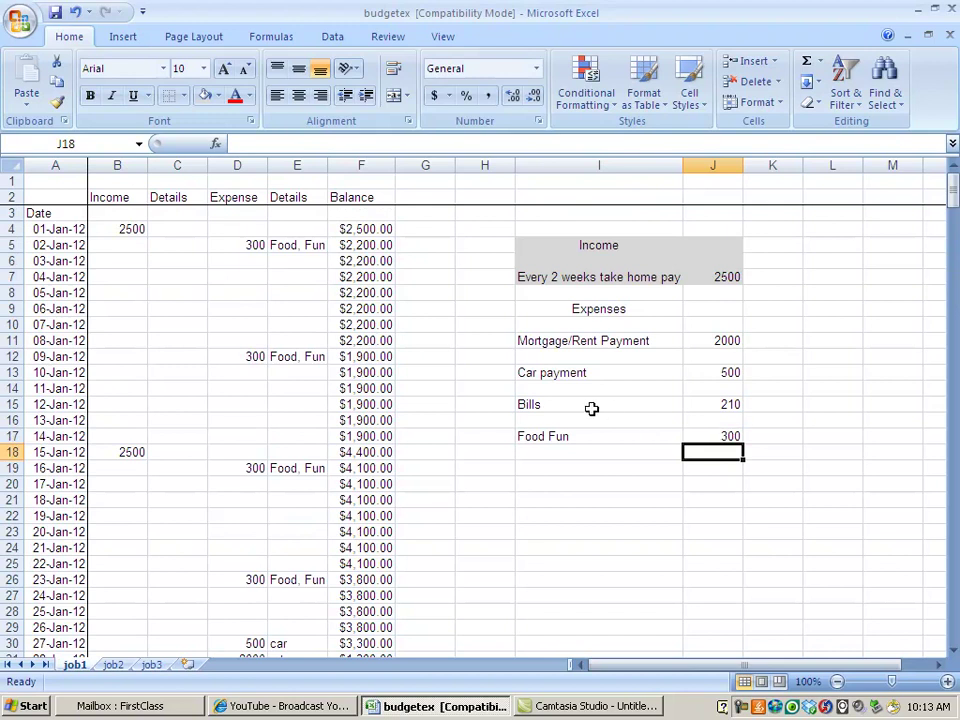
left_click(725, 342)
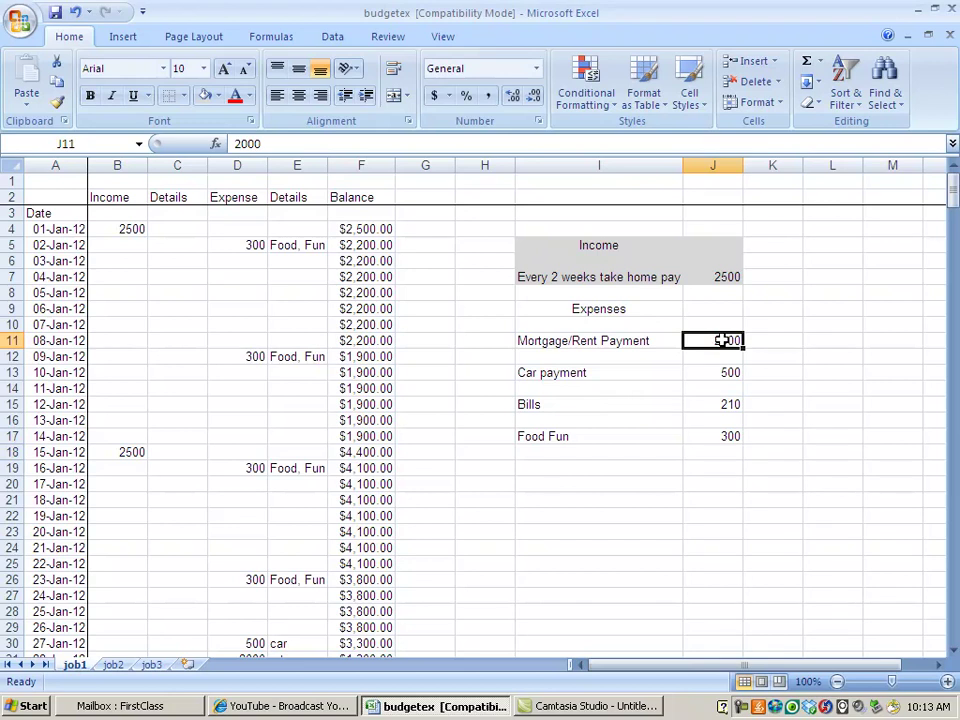
scroll(430, 448, "down", 3)
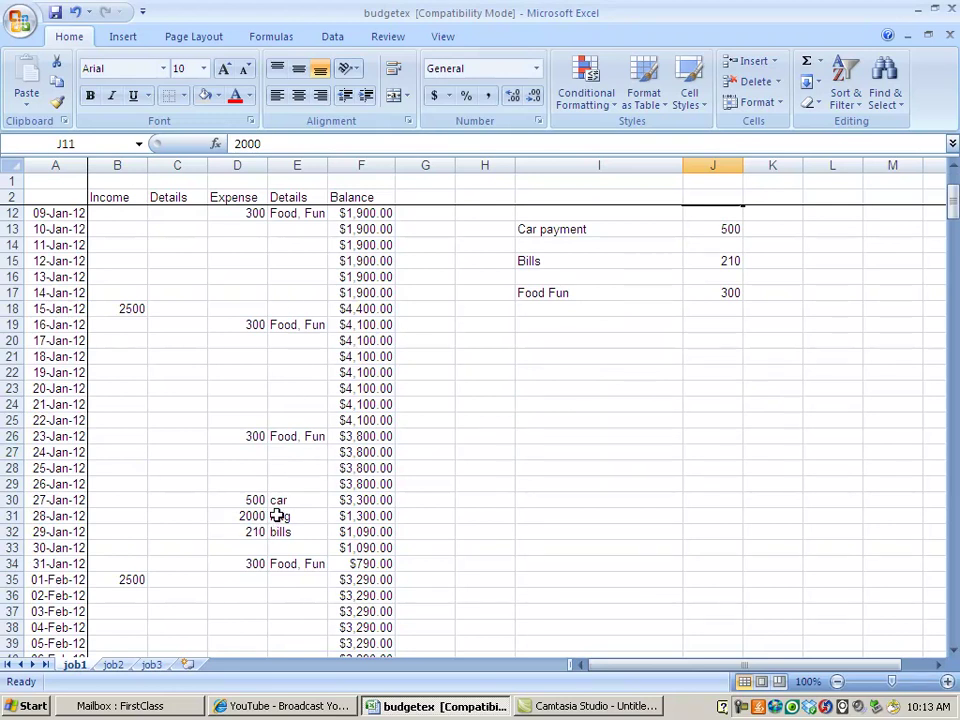
scroll(557, 387, "up", 3)
scroll(270, 544, "down", 1)
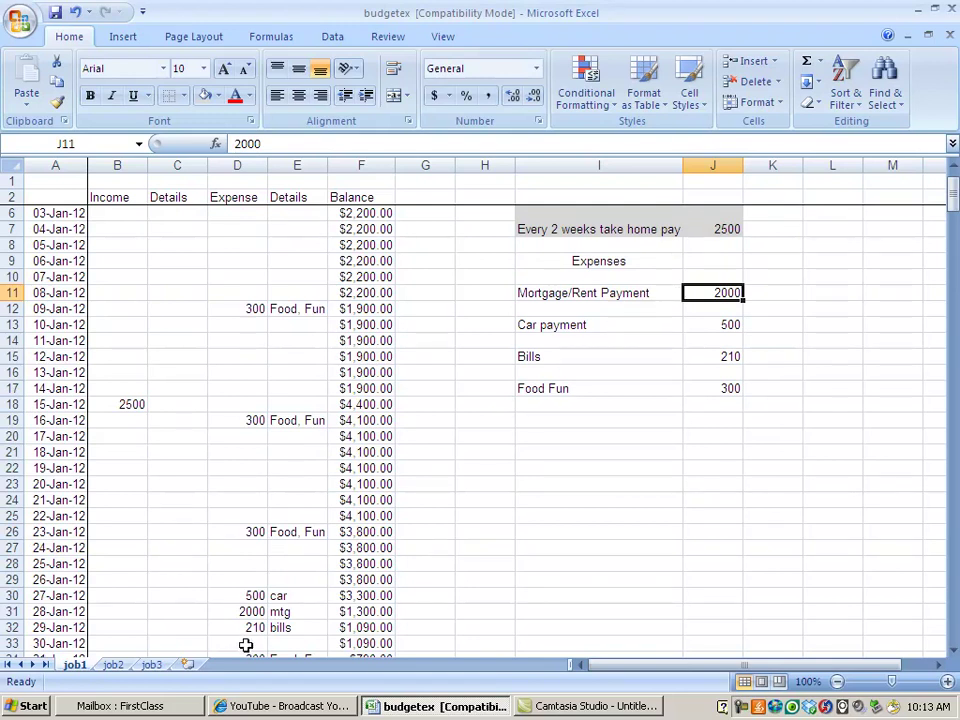
left_click(253, 612)
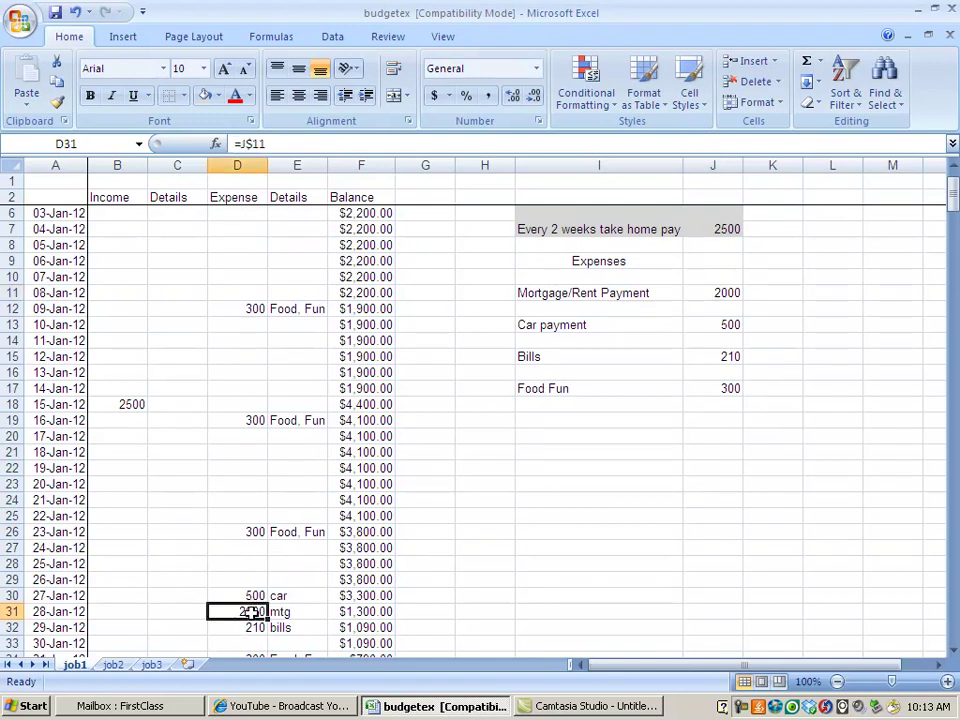
- Set the Mortgage/Rent Payment in J11 to 2500 and review the mtg entries
left_click(735, 290)
type("2")
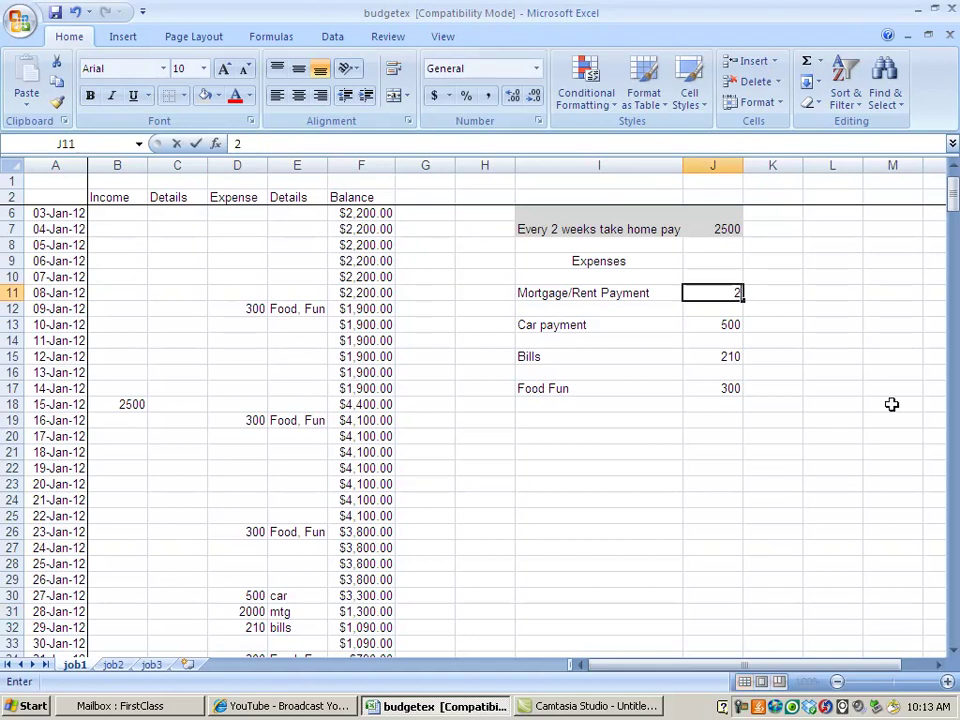
type("500")
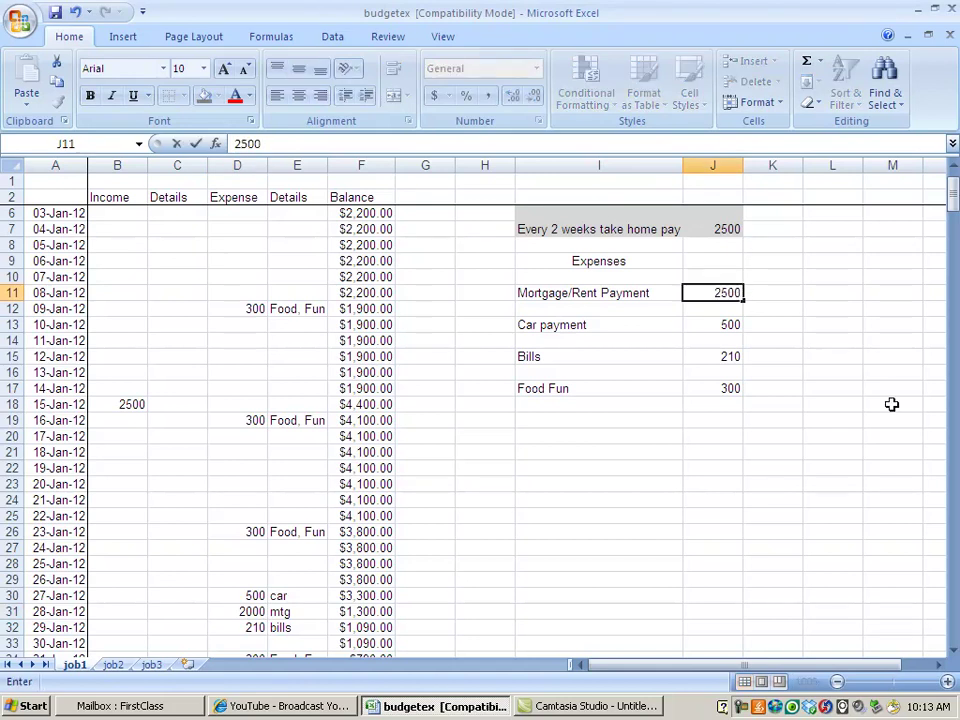
key("Return")
scroll(574, 450, "down", 12)
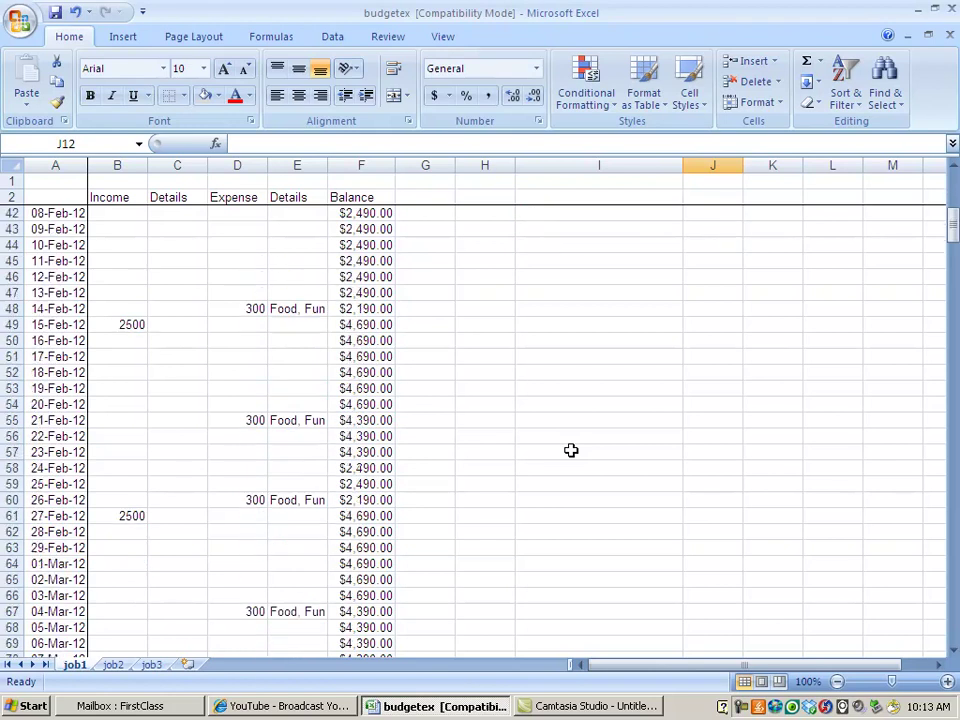
scroll(571, 450, "down", 20)
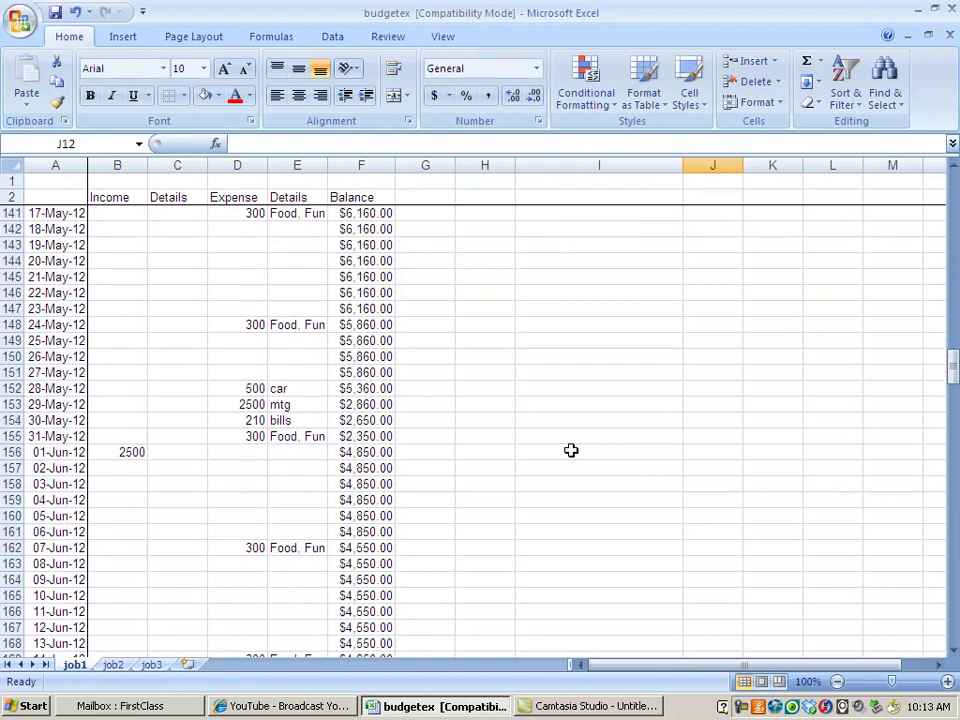
scroll(571, 450, "down", 15)
scroll(571, 450, "up", 20)
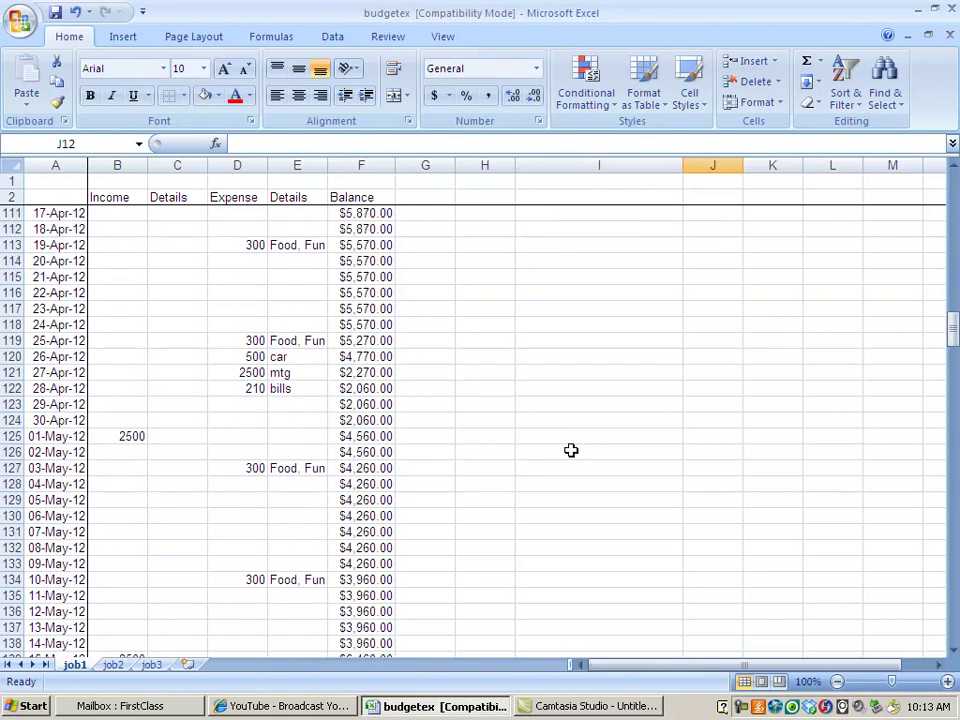
scroll(571, 450, "up", 20)
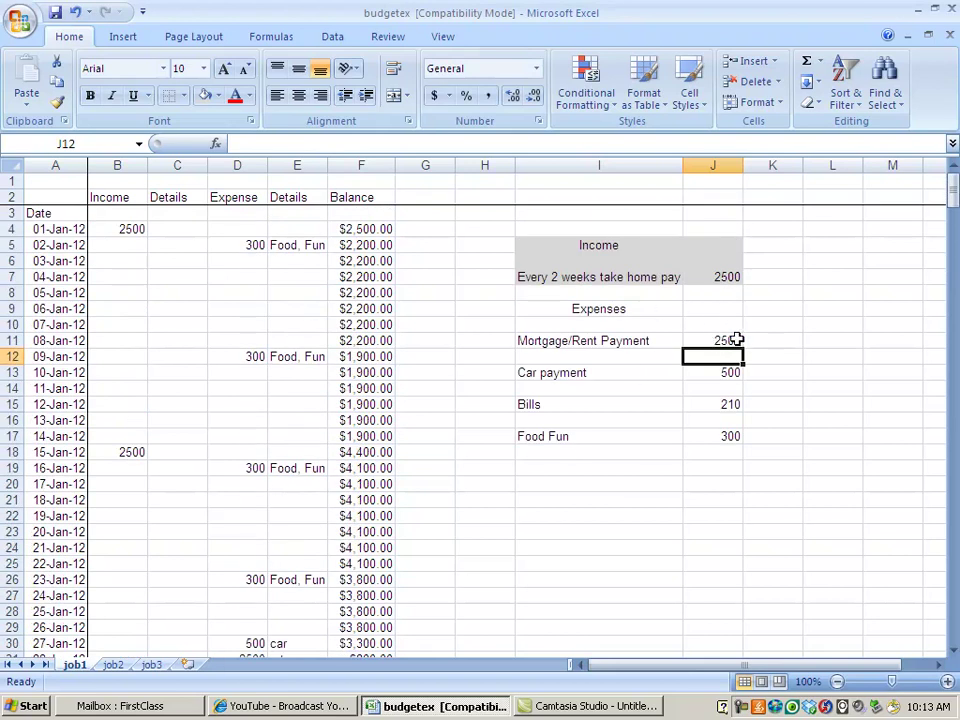
left_click(728, 373)
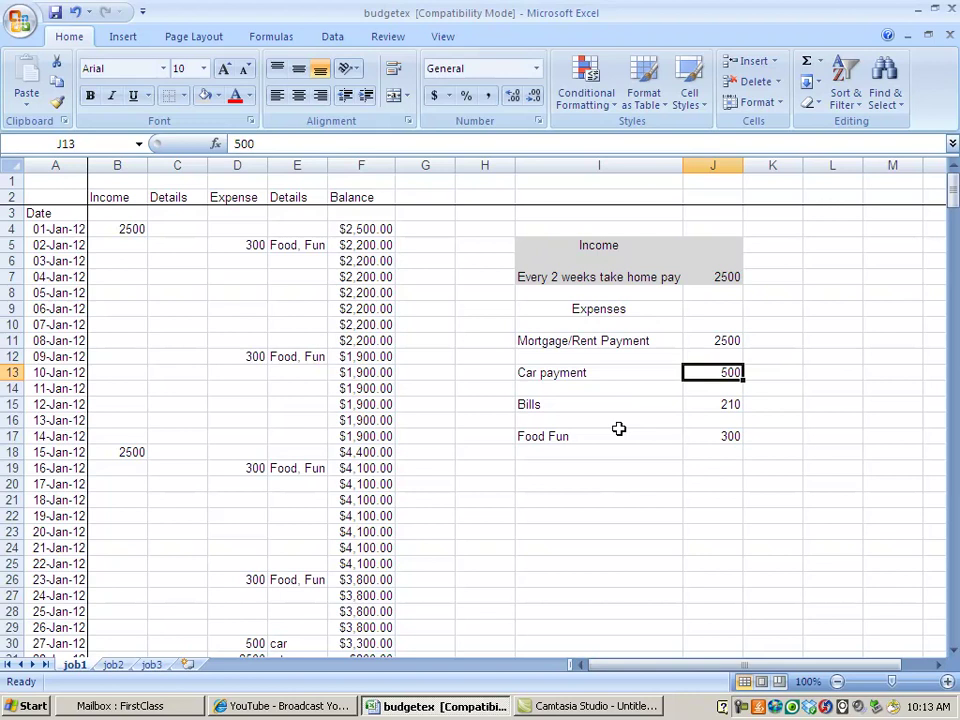
scroll(610, 427, "down", 2)
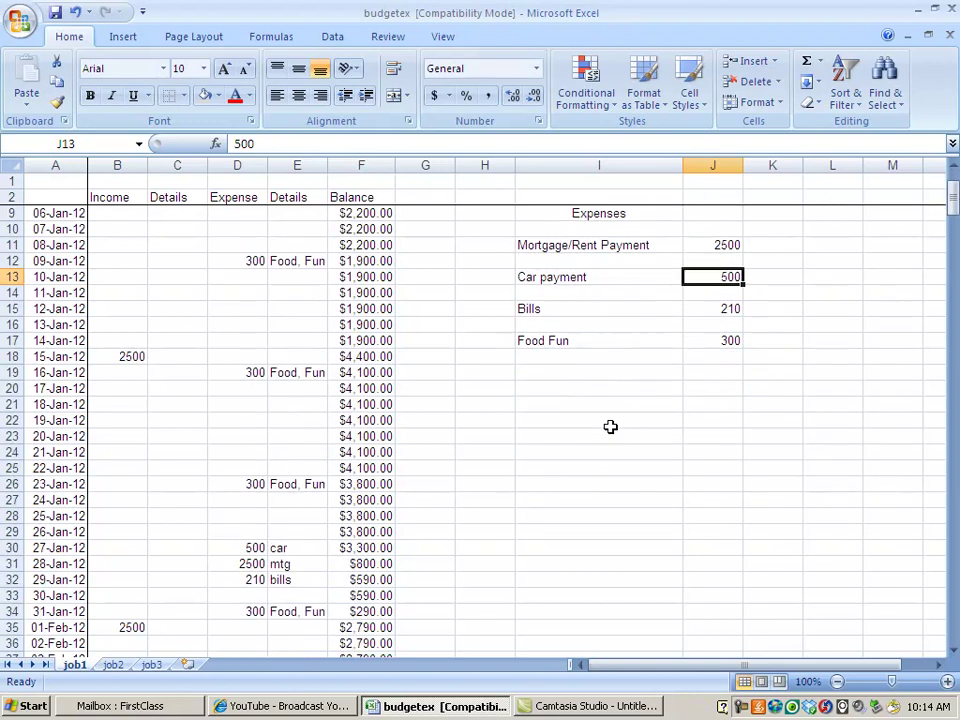
left_click(254, 549)
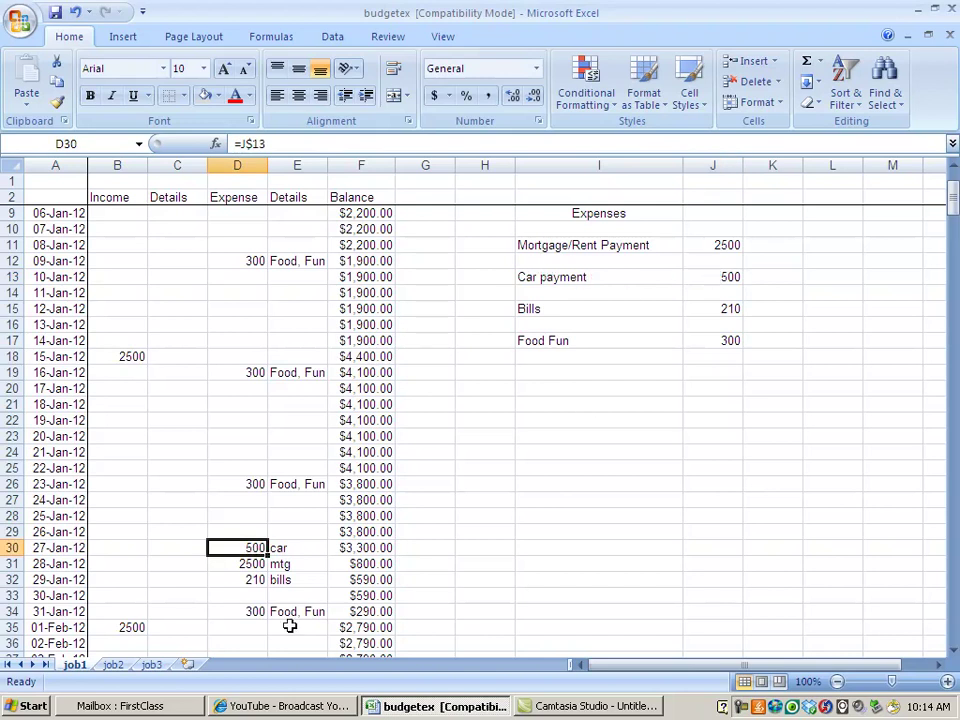
- Confirm D32 links to Bills, then change Bills in J15 to 350
left_click(258, 579)
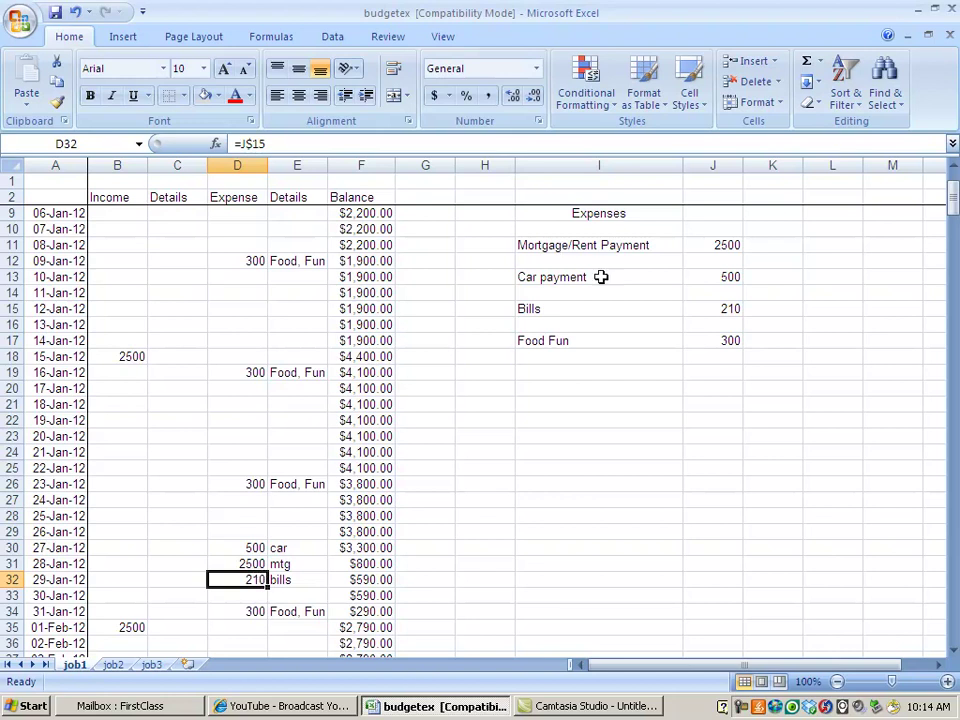
left_click(734, 305)
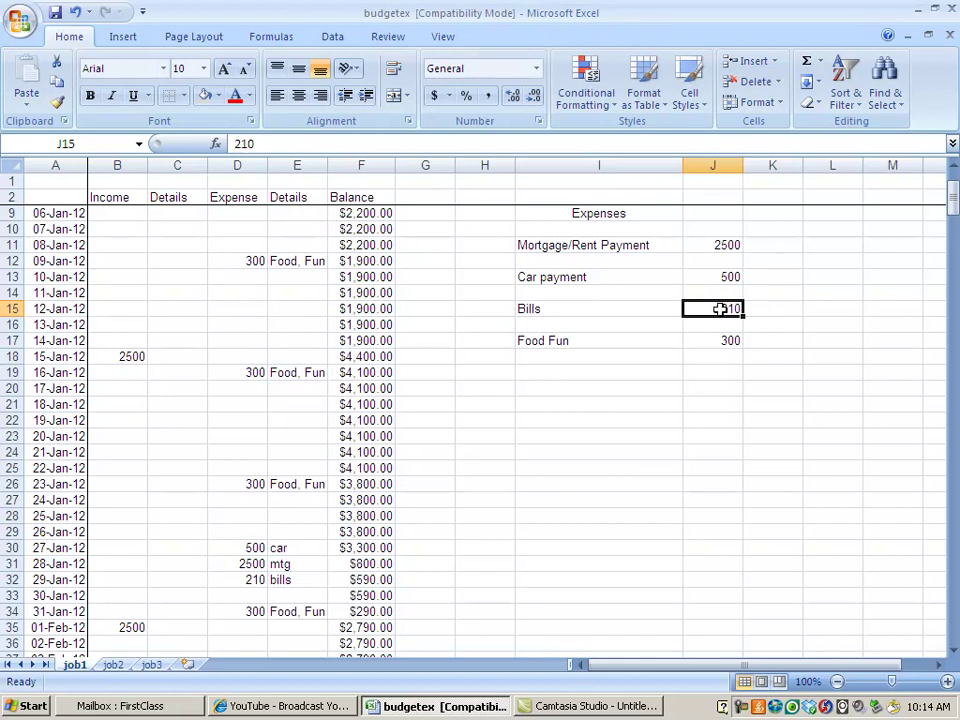
type("350")
key("Return")
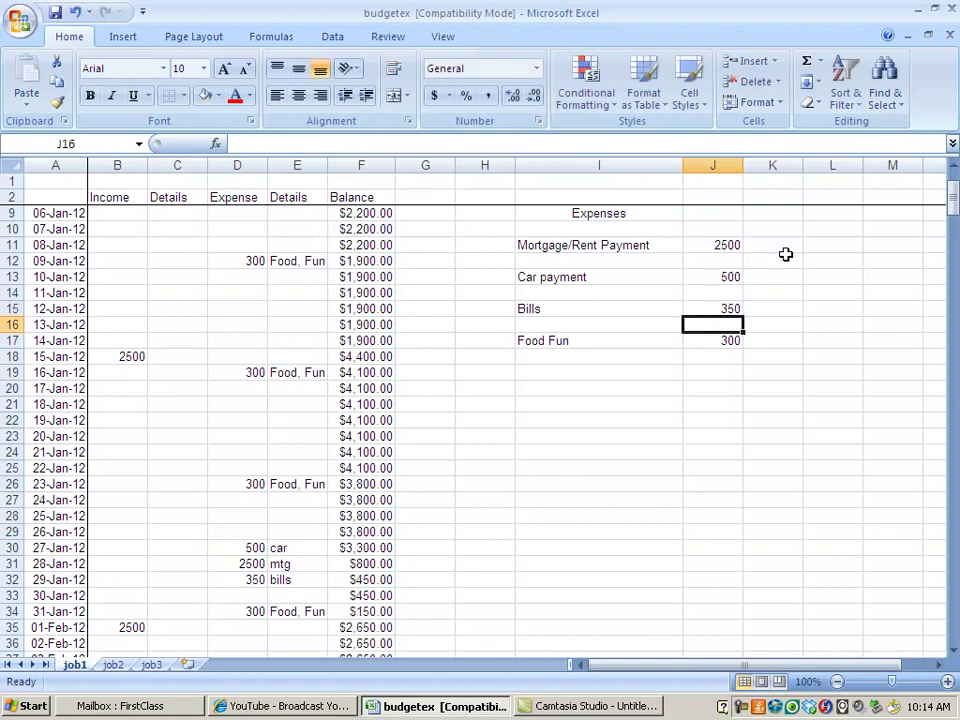
scroll(335, 508, "down", 2)
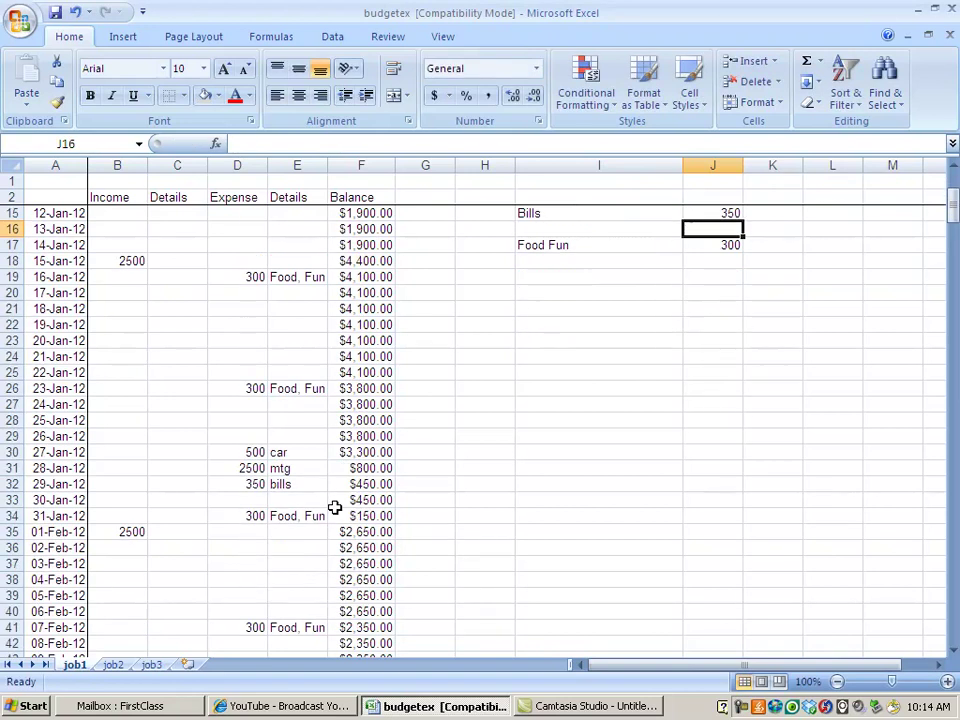
scroll(335, 508, "down", 11)
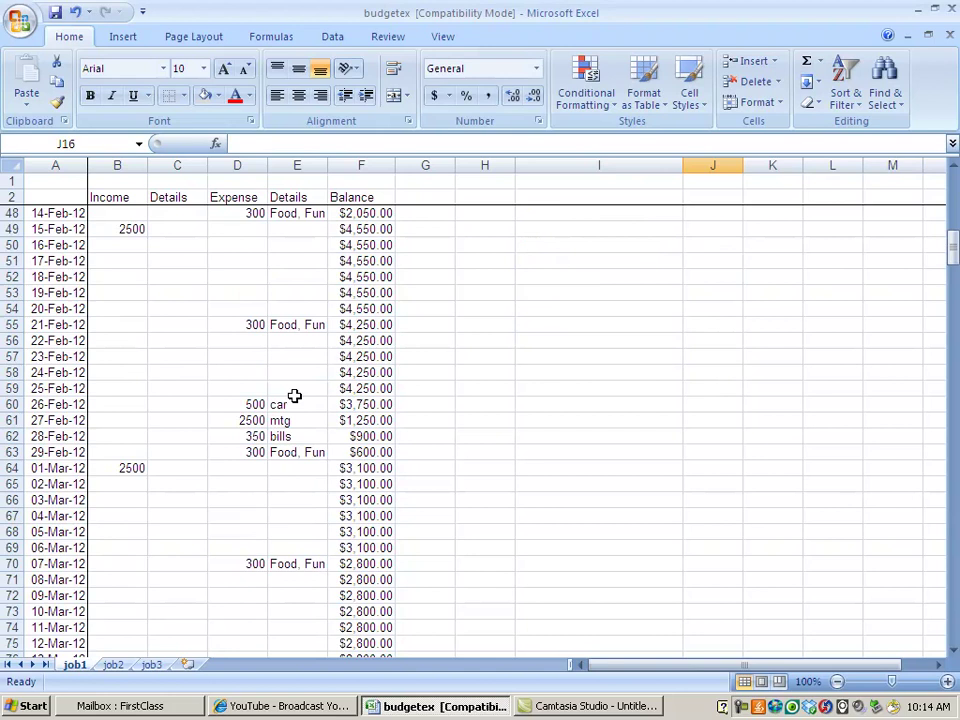
scroll(295, 400, "down", 20)
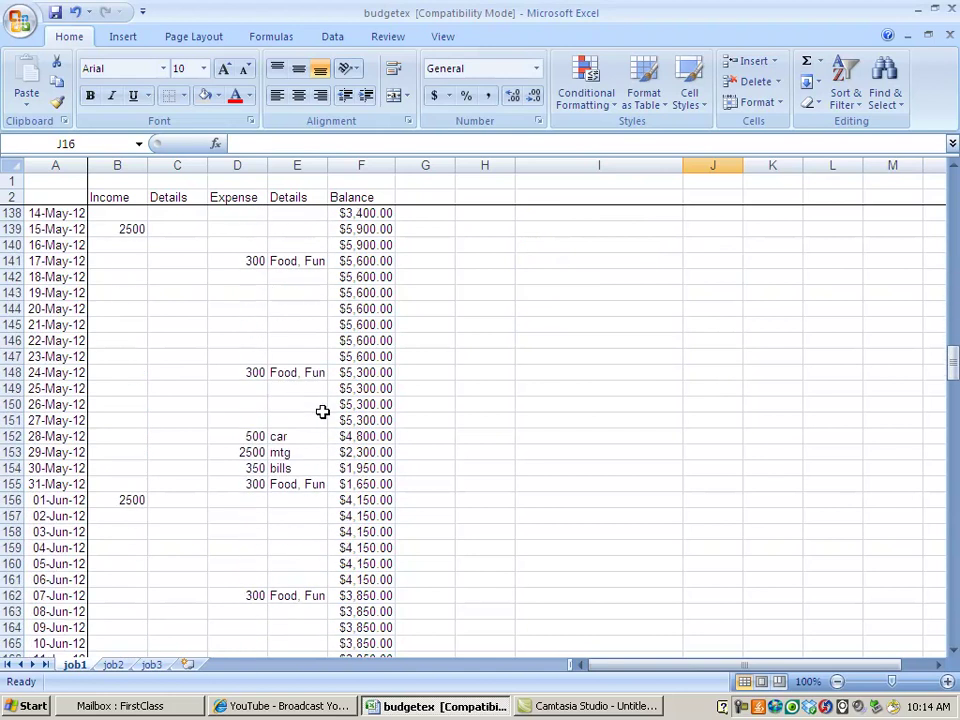
scroll(322, 412, "down", 14)
scroll(323, 414, "up", 20)
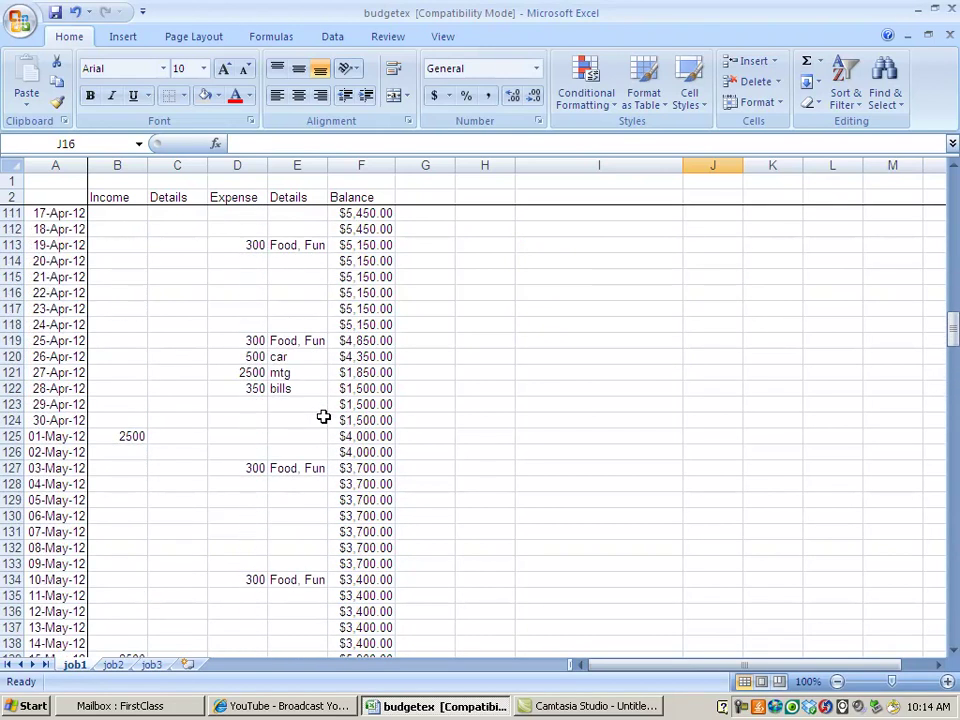
scroll(323, 416, "up", 20)
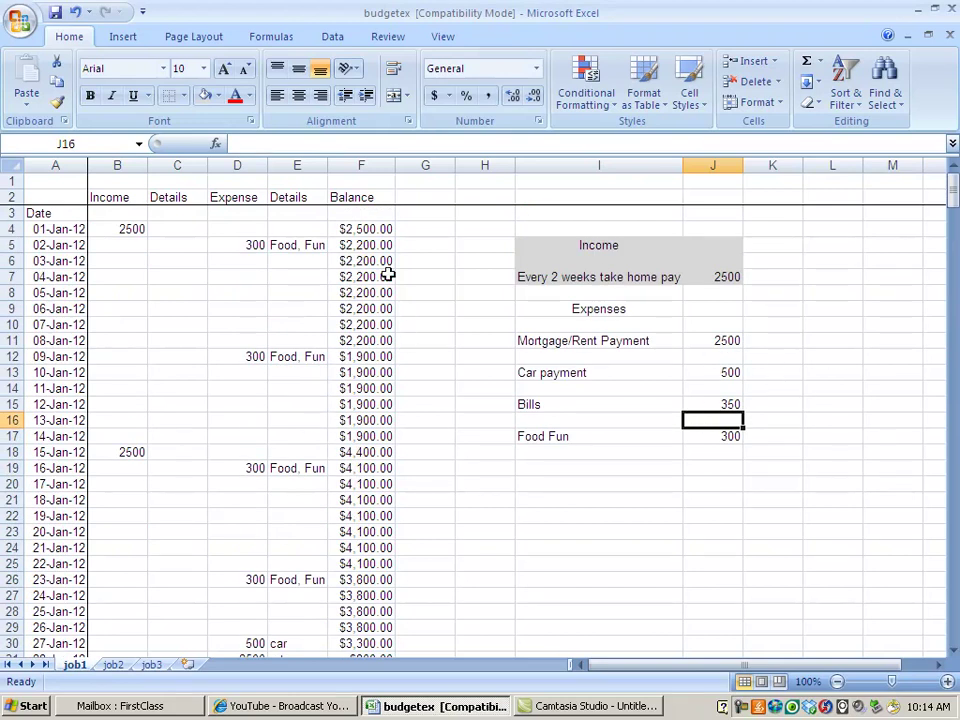
scroll(388, 274, "down", 5)
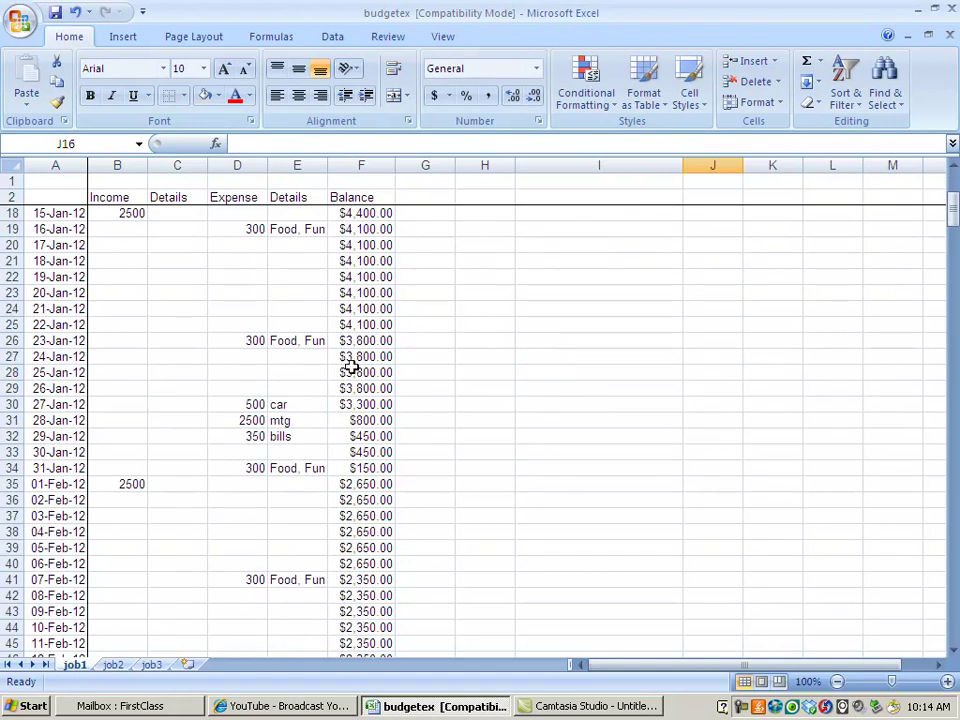
scroll(352, 367, "down", 6)
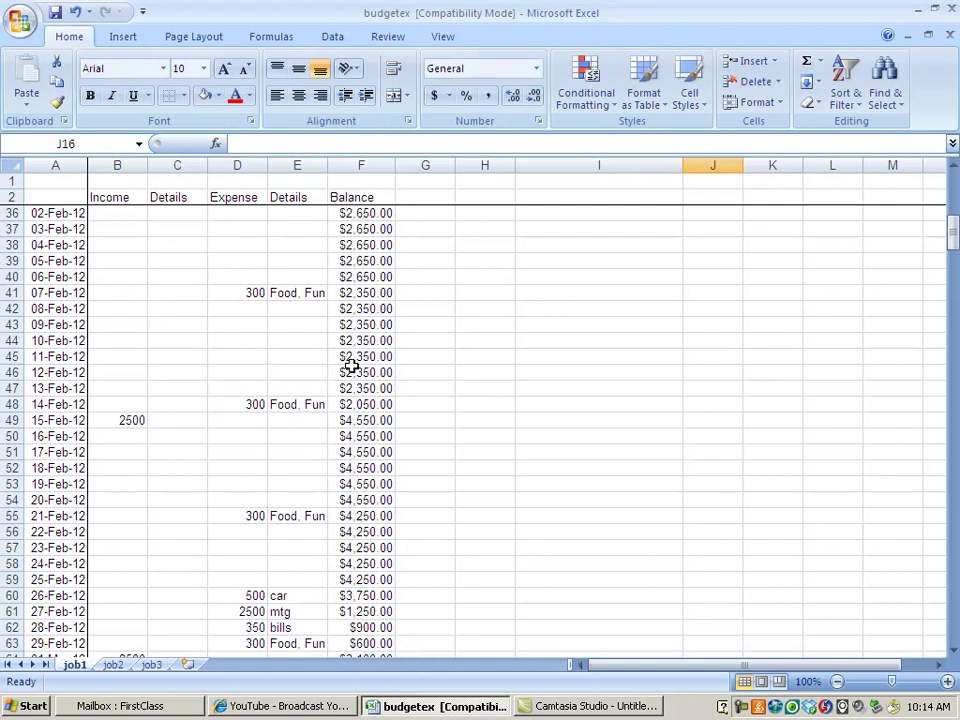
scroll(352, 367, "down", 16)
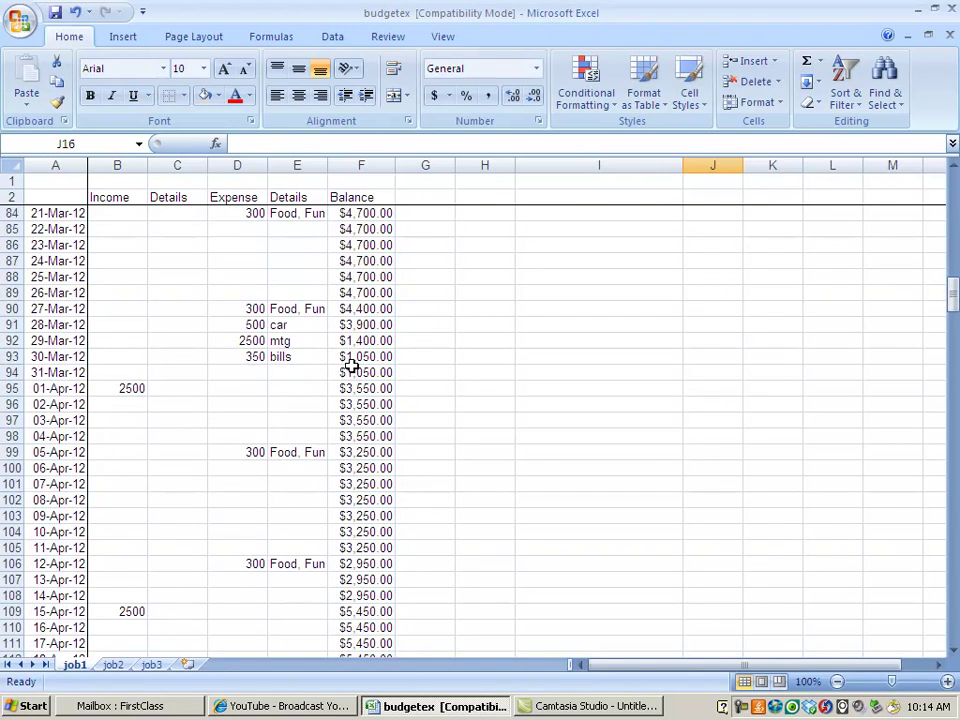
scroll(352, 367, "up", 20)
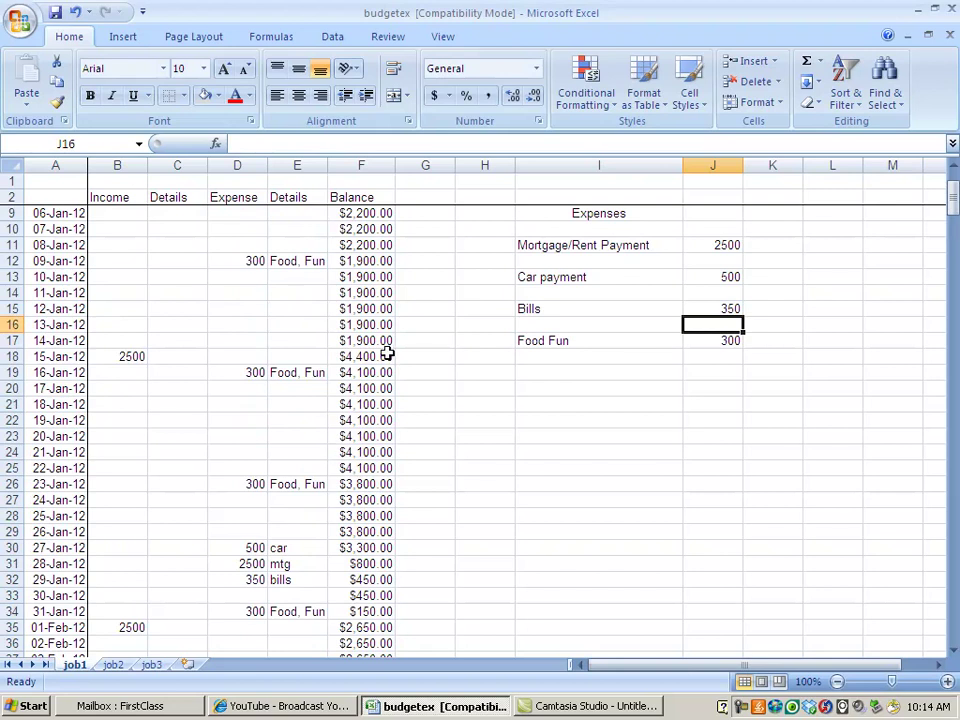
scroll(377, 256, "up", 2)
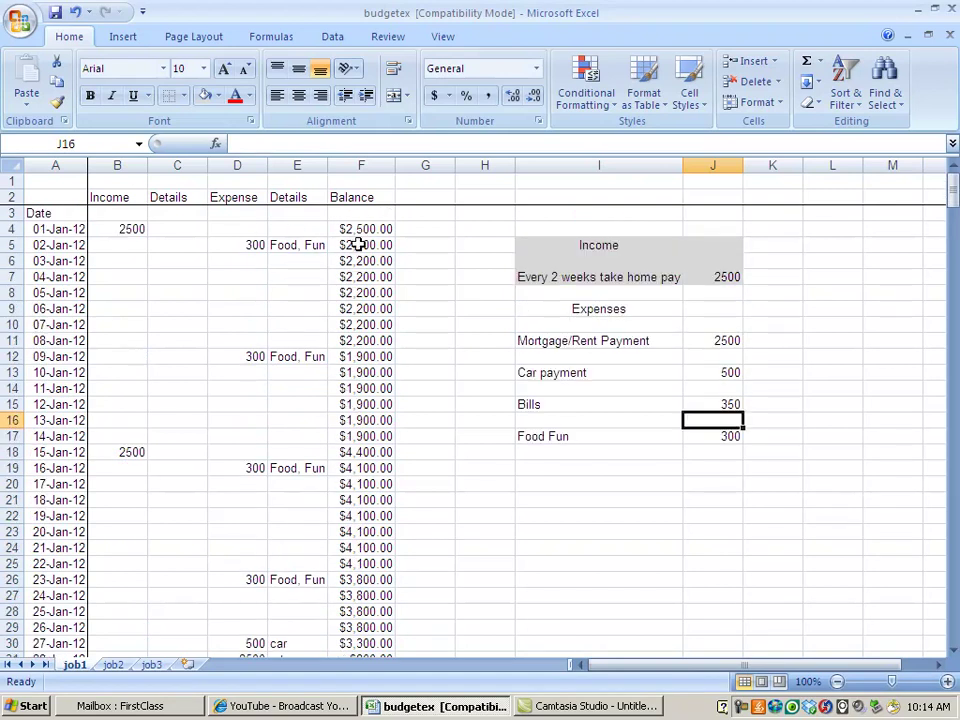
left_click(358, 246)
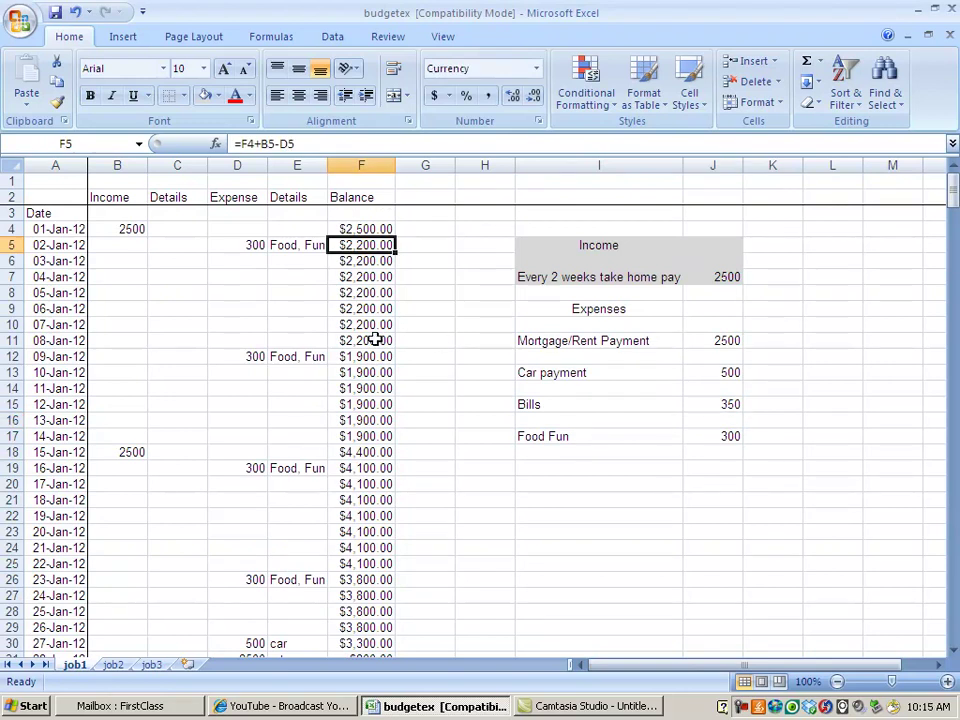
left_click(384, 229)
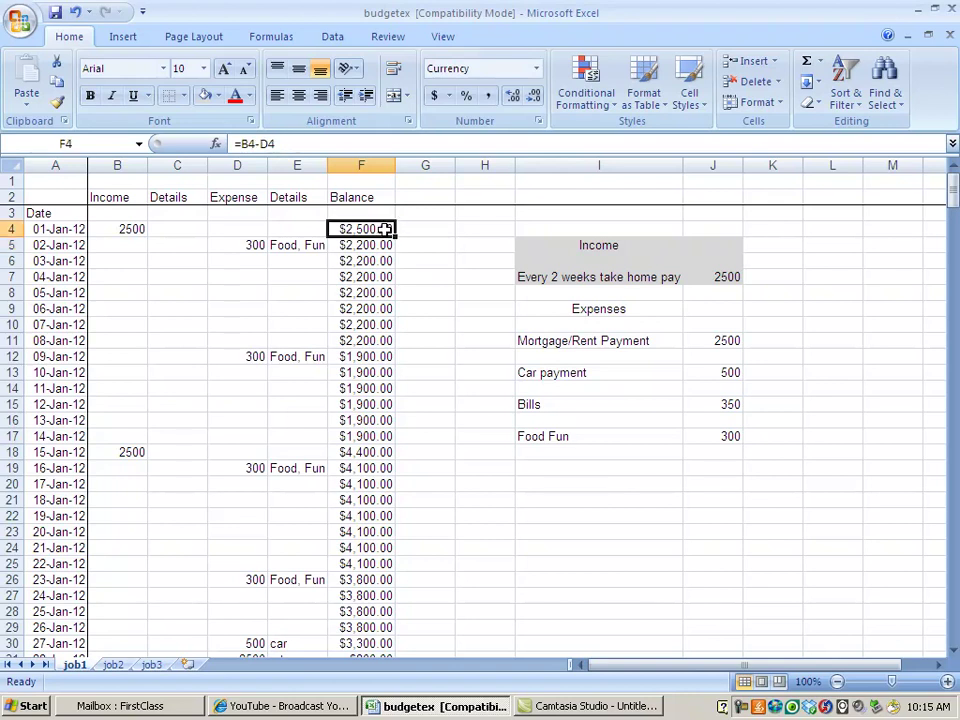
left_click(364, 245)
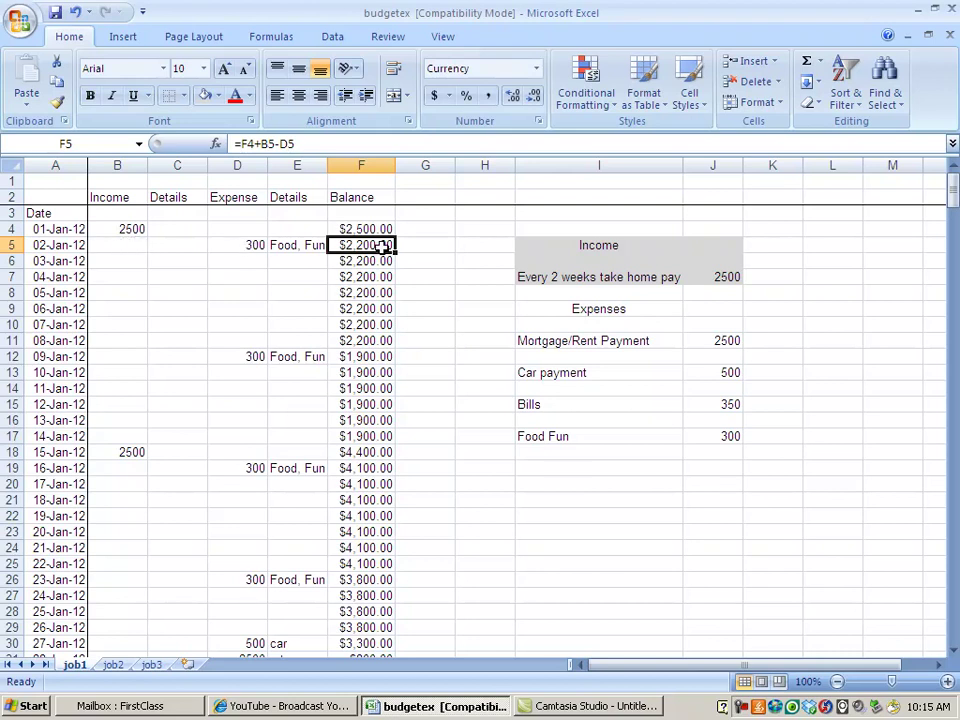
key("Down")
key("Down")
key("Down")
key("Down")
key("Down")
key("Up")
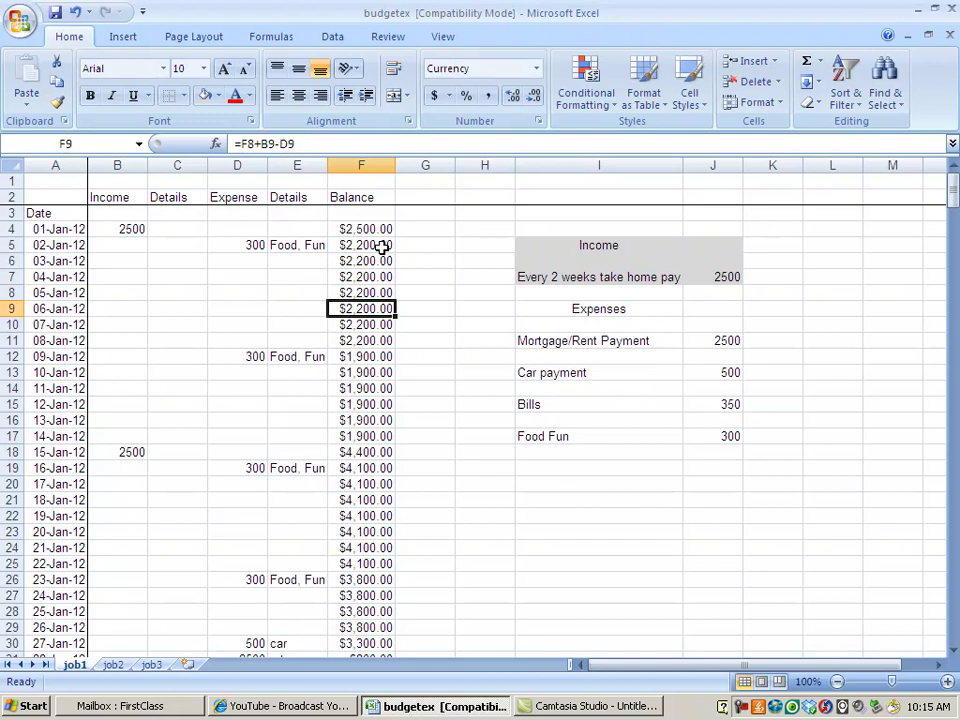
key("Up")
key("Up")
key("Up")
key("Up")
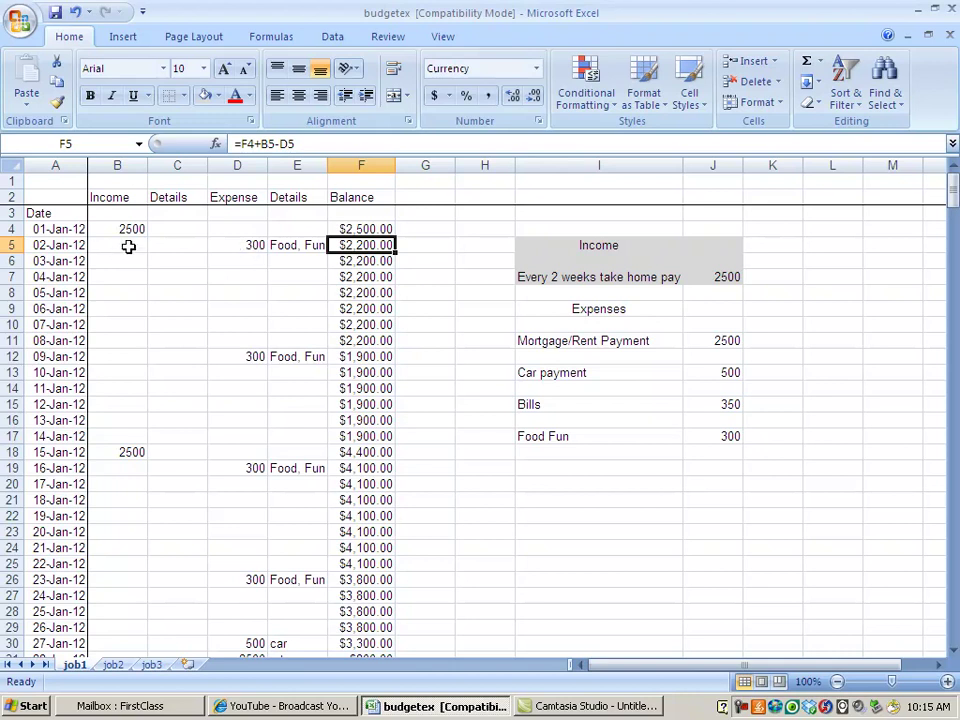
left_click(129, 313)
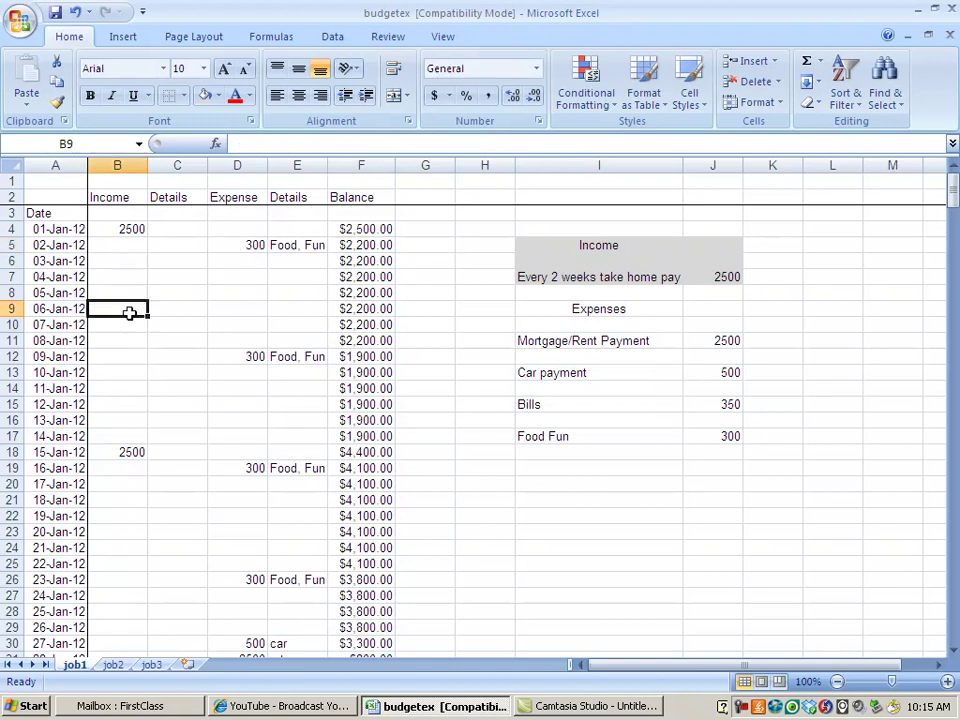
left_click(248, 307)
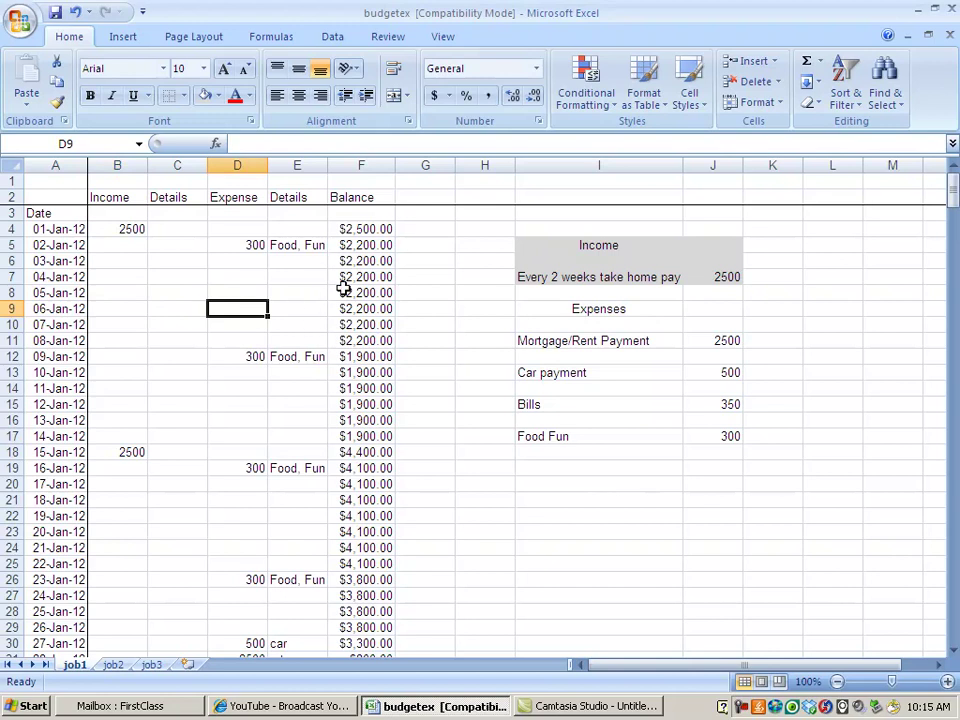
left_click(370, 311)
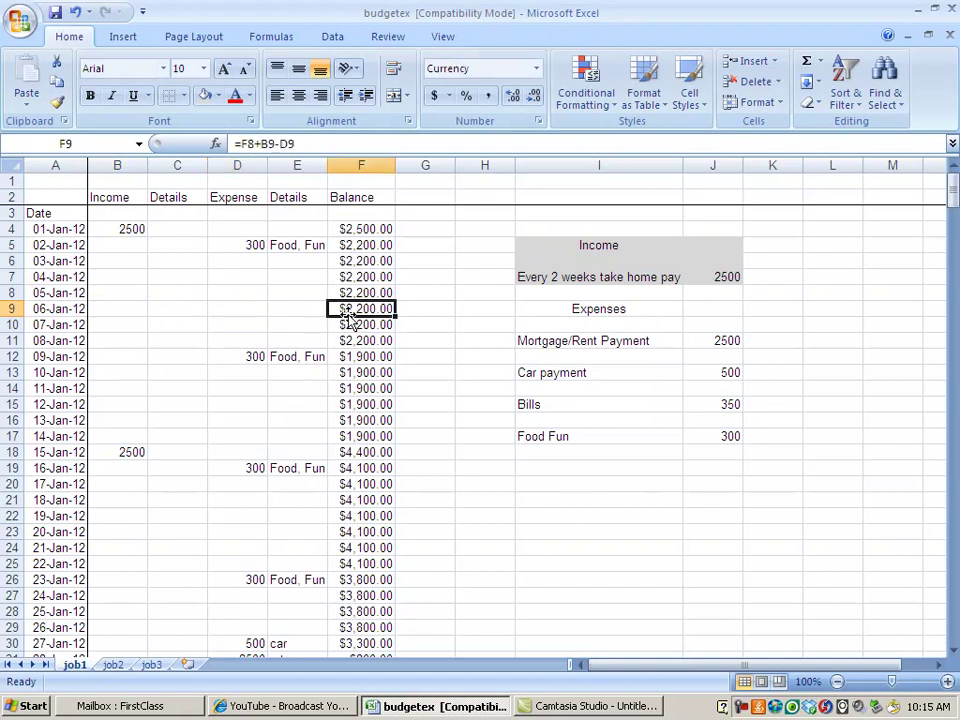
left_click(366, 245)
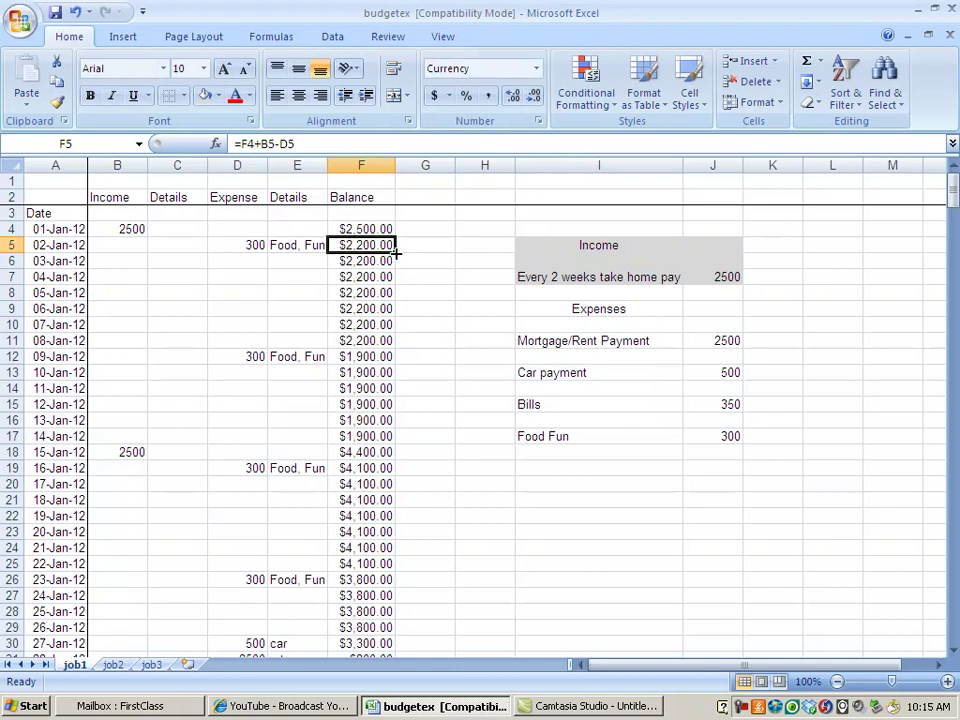
- Fill the F5 balance formula down to F26, then inspect D5's =J$17 link
left_click_drag(396, 254, 374, 596)
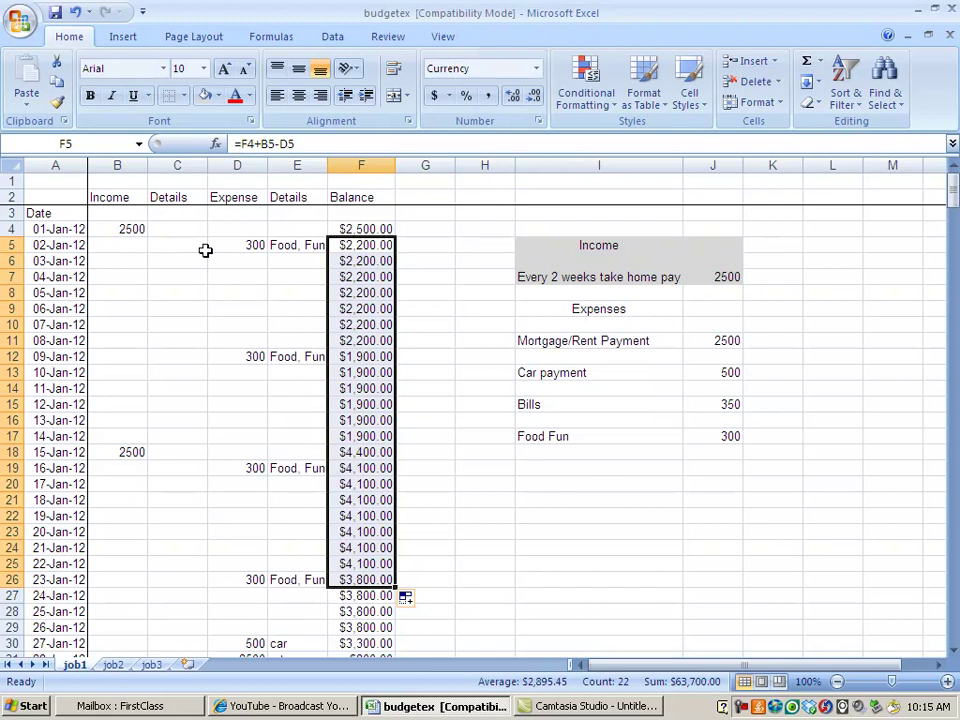
left_click(237, 245)
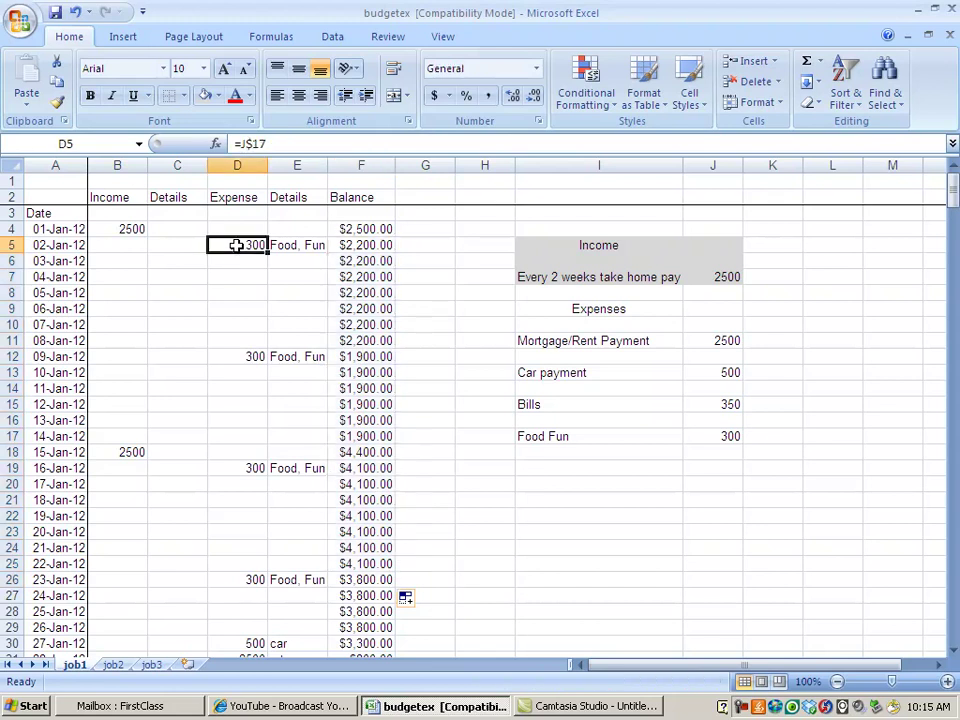
left_click(382, 245)
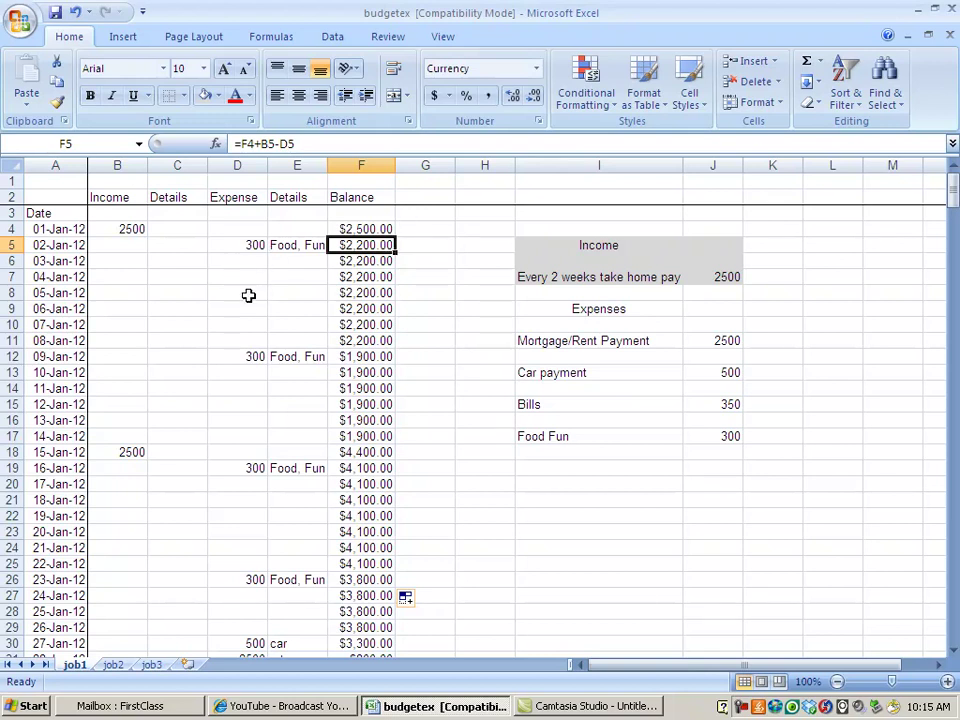
scroll(254, 424, "down", 2)
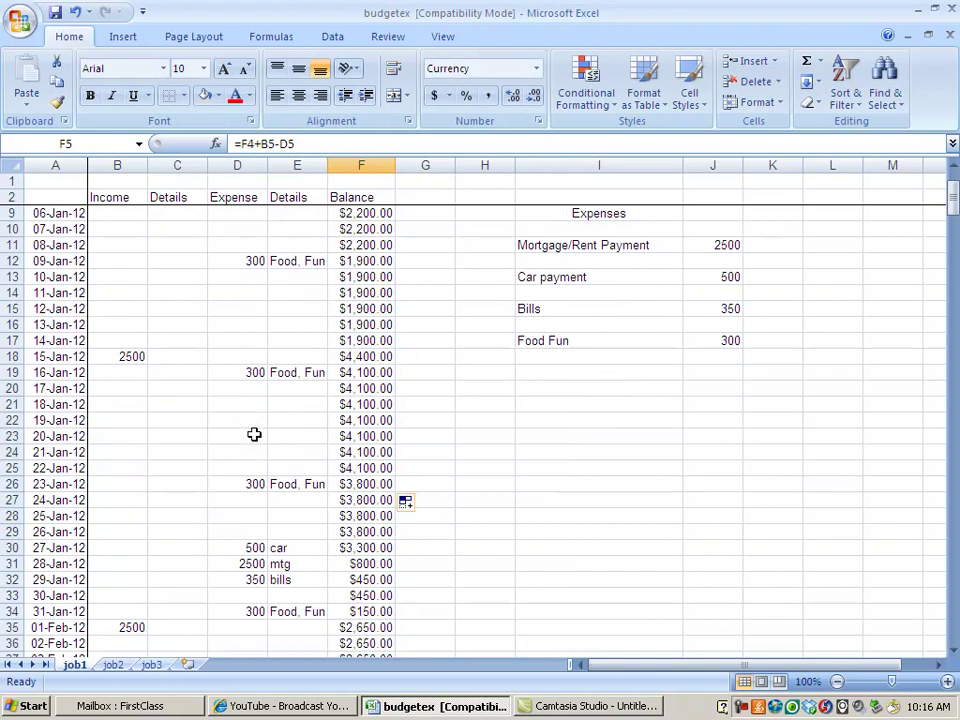
scroll(261, 566, "down", 2)
scroll(260, 566, "down", 5)
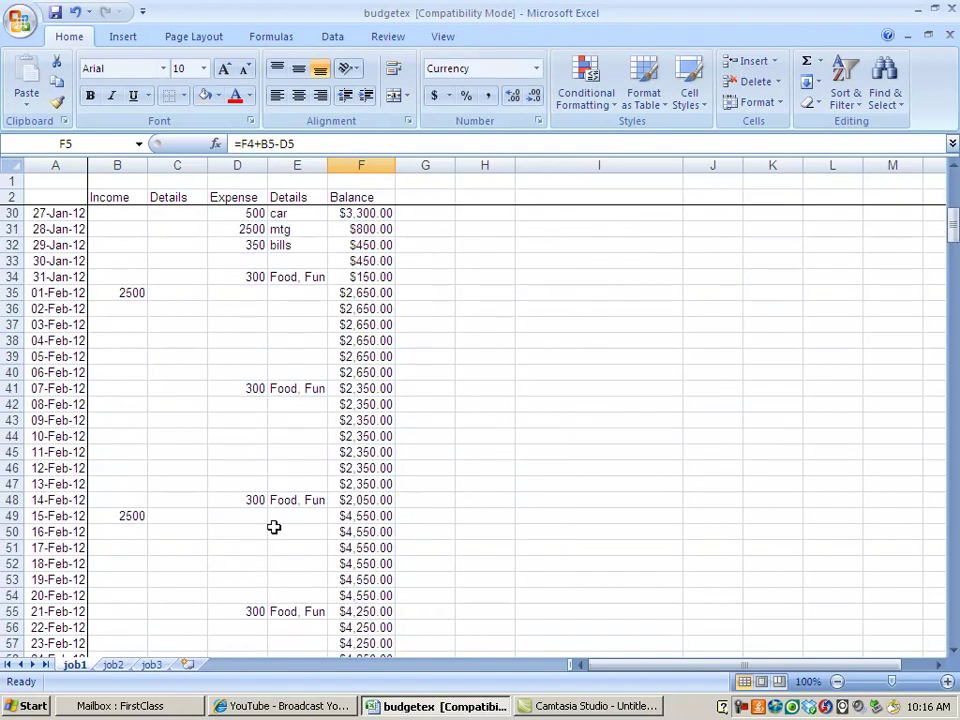
left_click(253, 535)
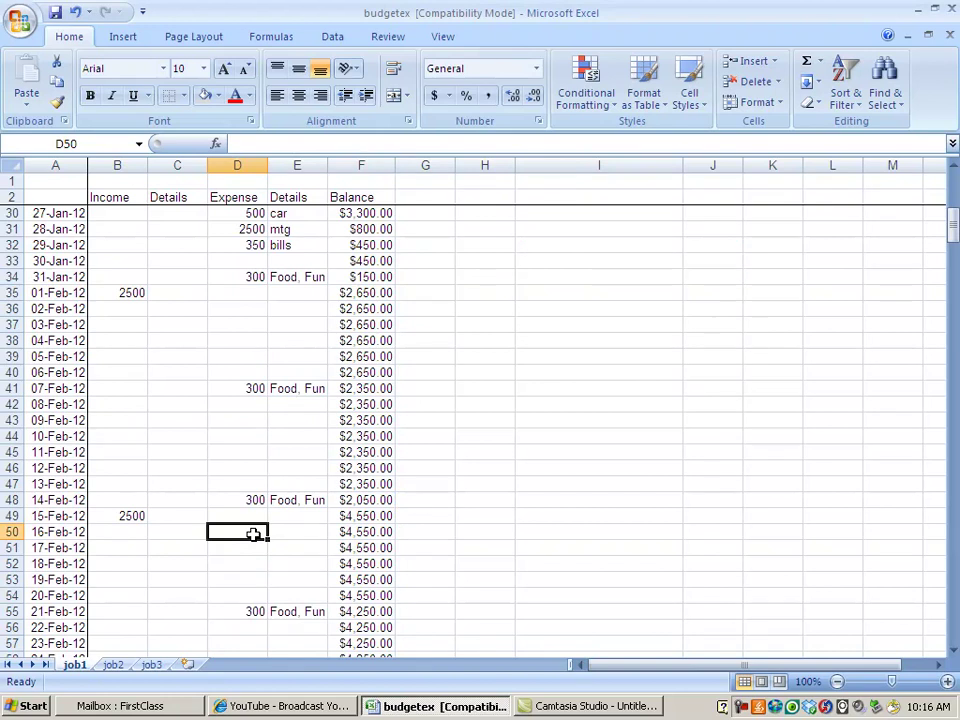
type("400")
key("Tab")
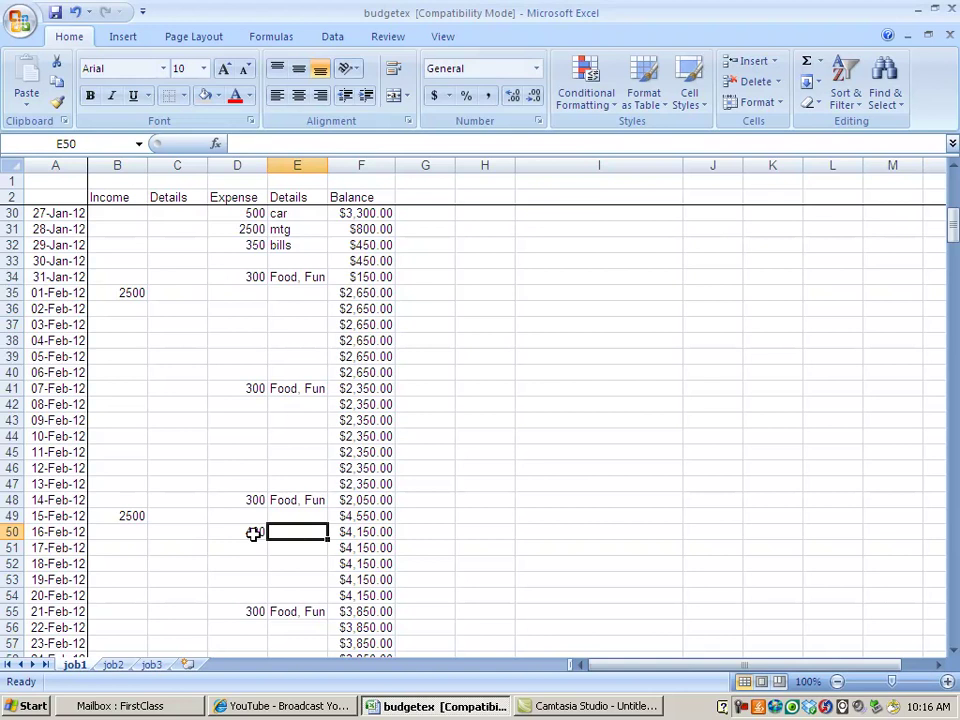
type("car")
left_click(253, 531)
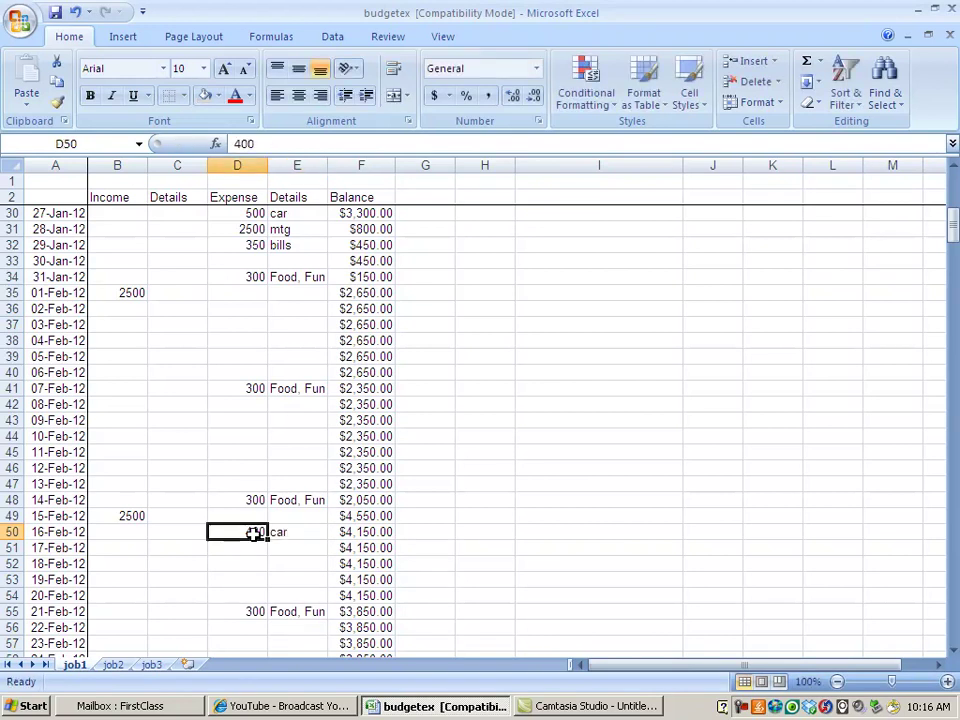
scroll(300, 500, "down", 5)
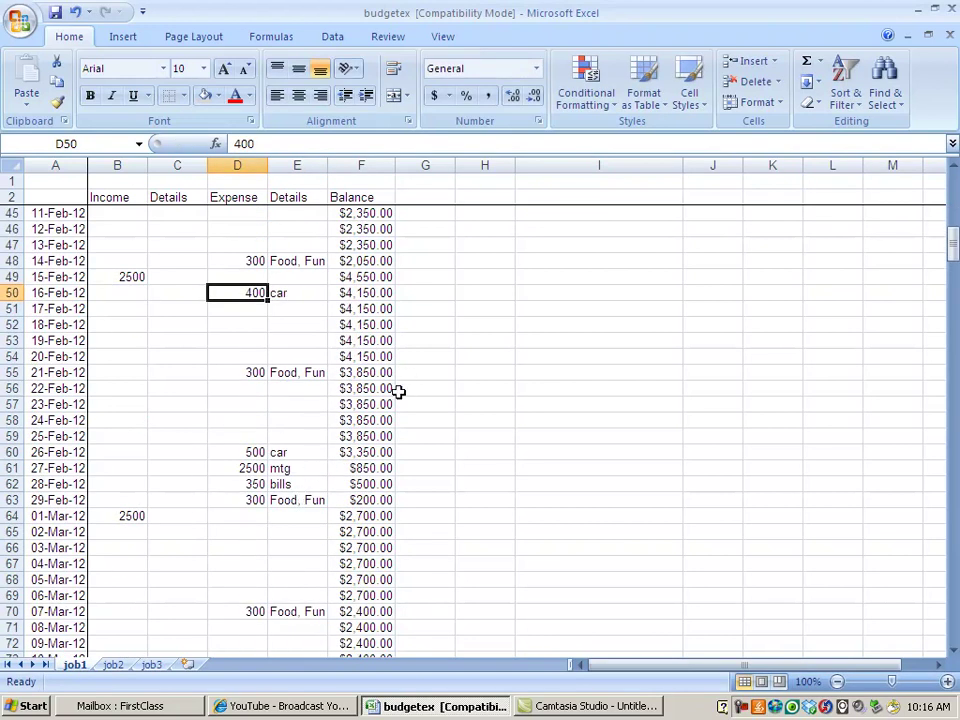
left_click(368, 497)
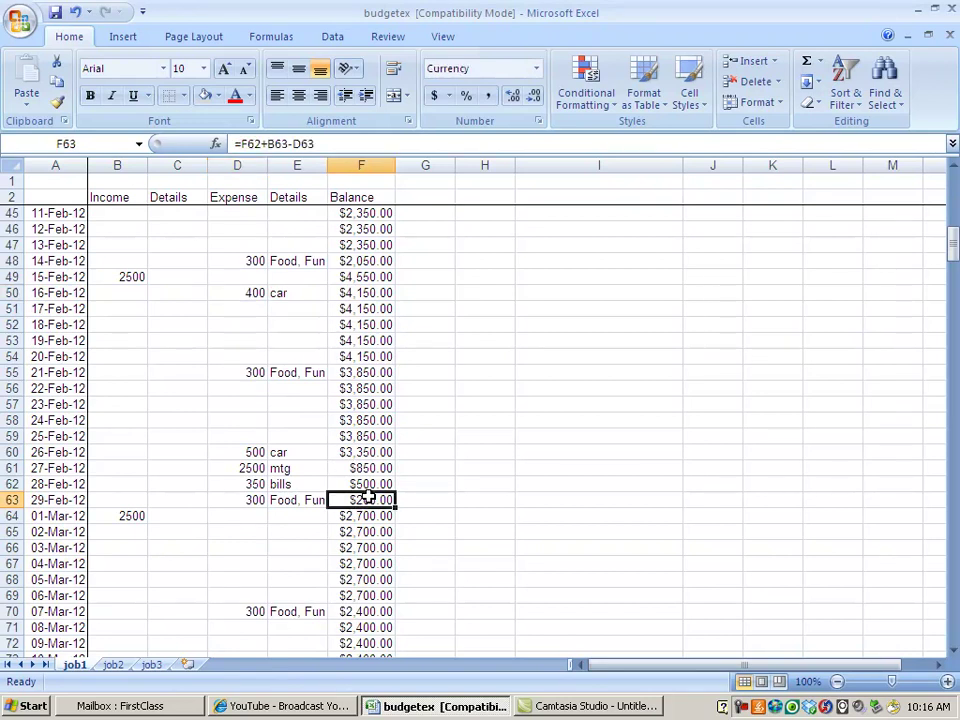
scroll(368, 497, "down", 16)
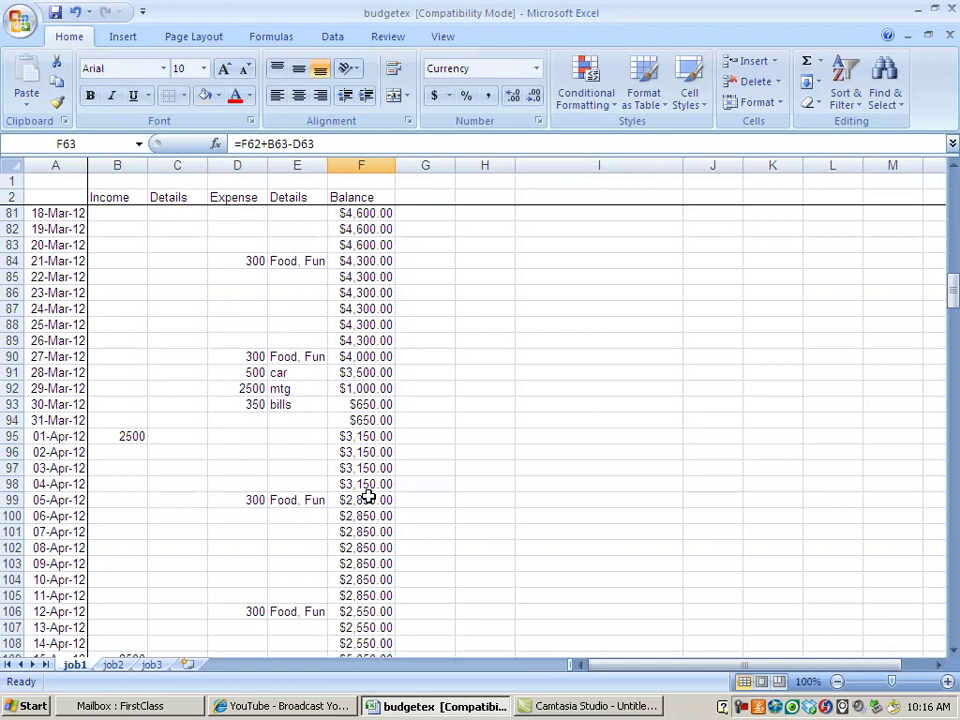
scroll(368, 497, "up", 18)
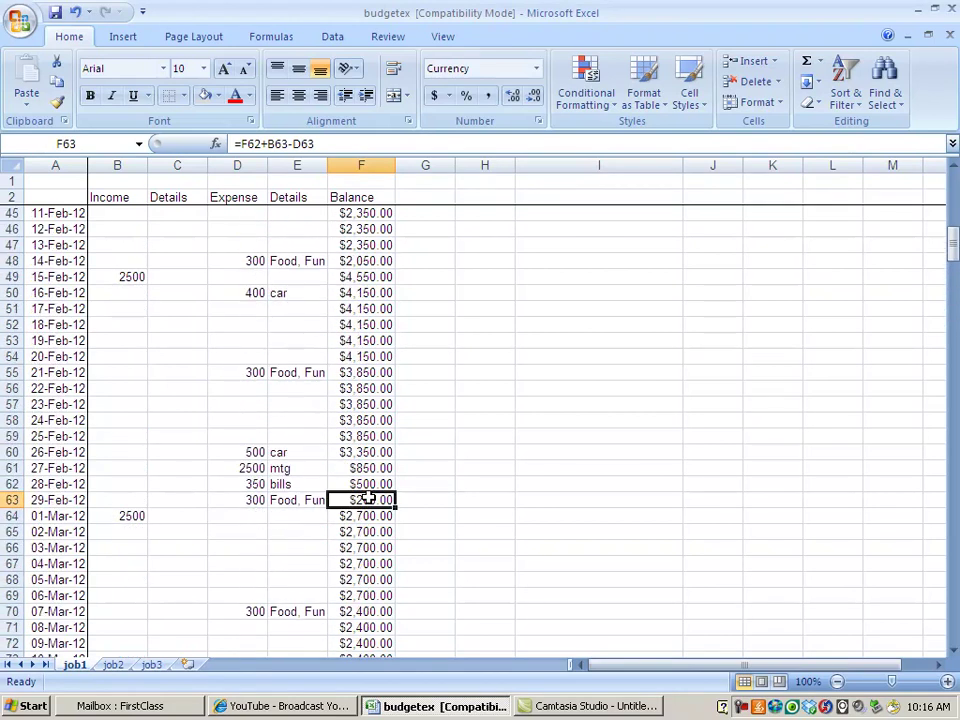
left_click_drag(250, 388, 284, 388)
key("Delete")
- Enter a 3000 expense in D66 for 03-Mar-12
scroll(274, 433, "down", 5)
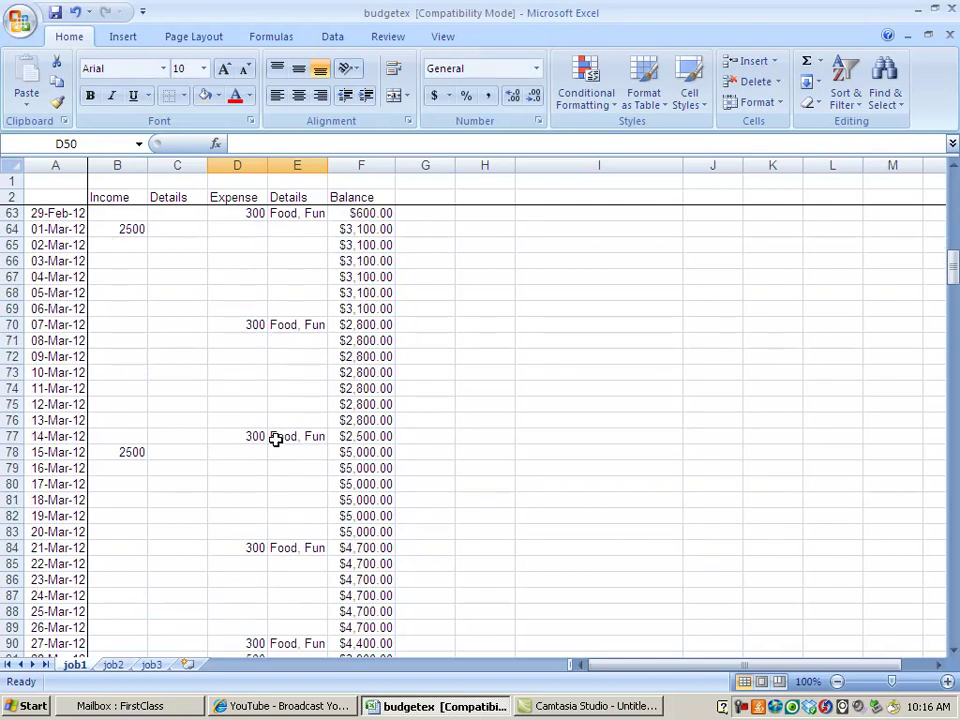
left_click(259, 403)
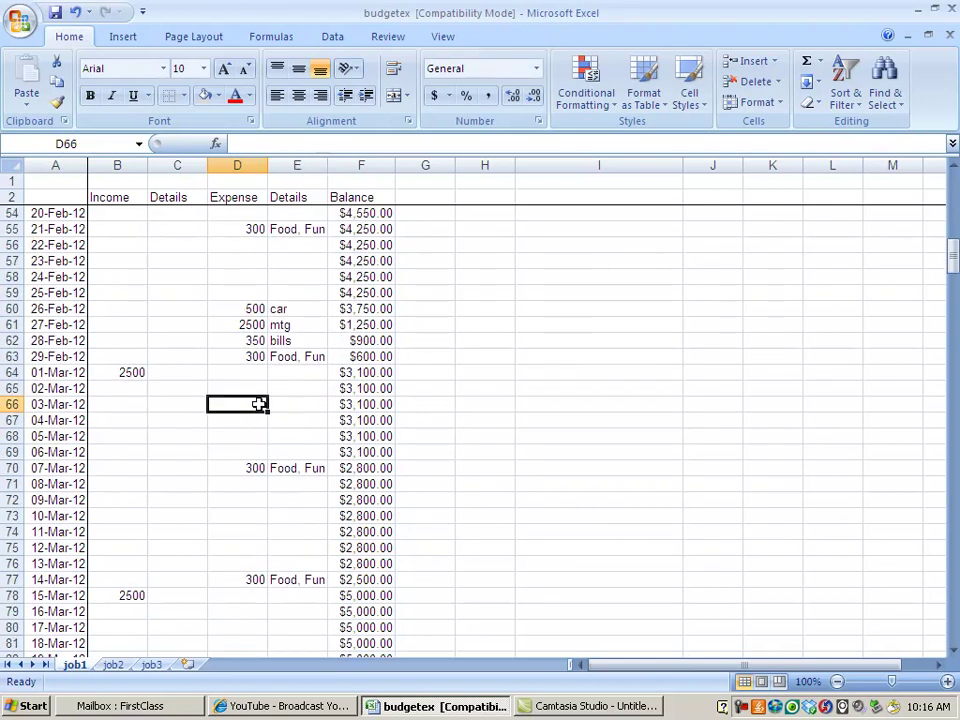
type("3000")
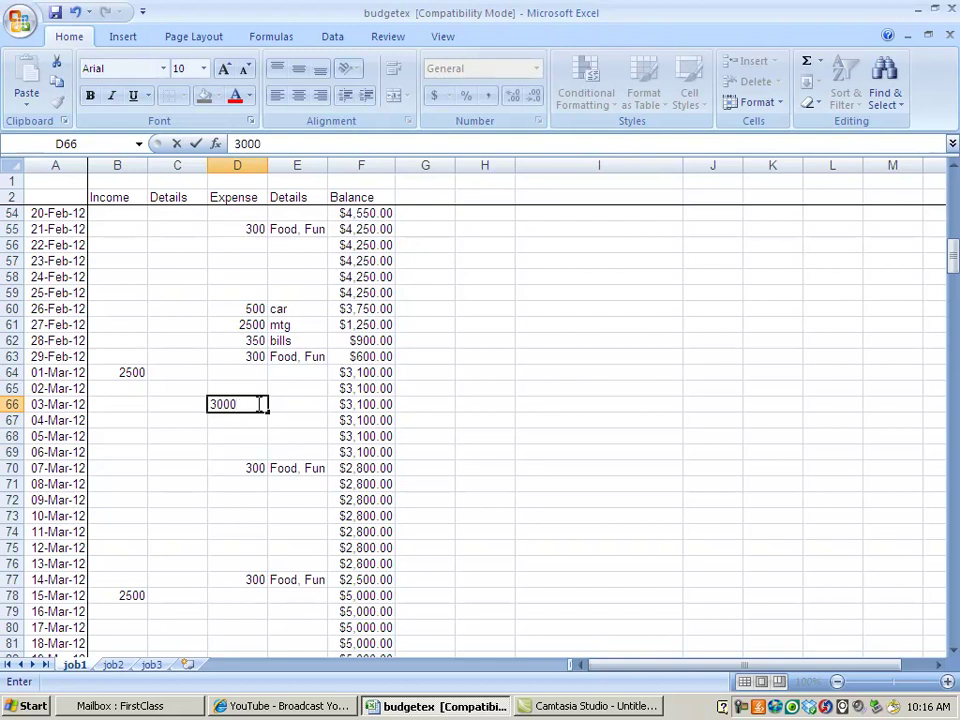
key("Tab")
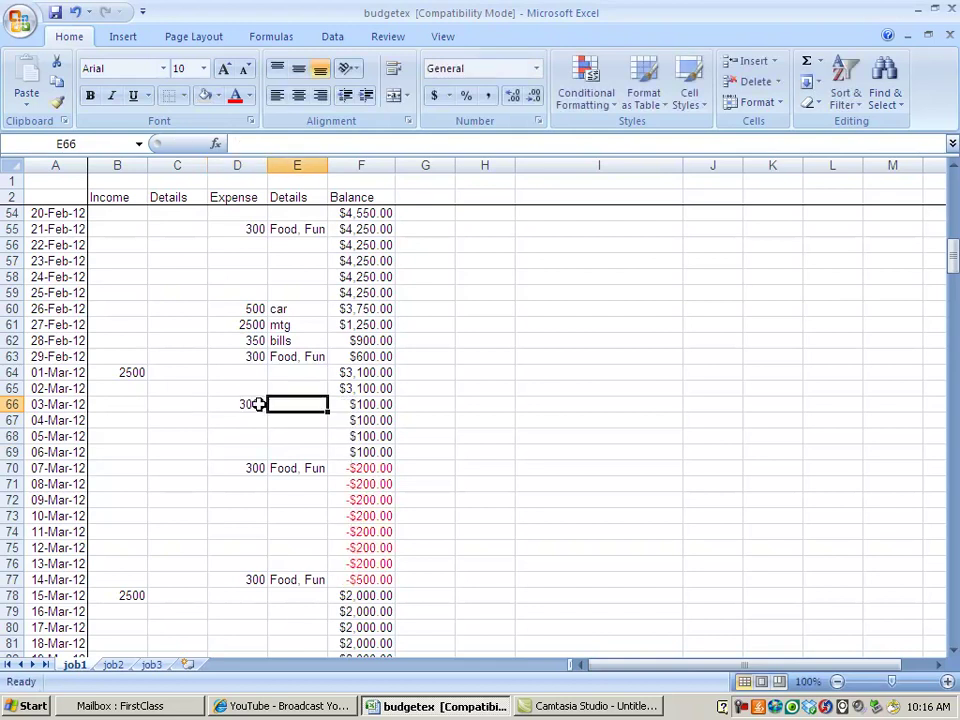